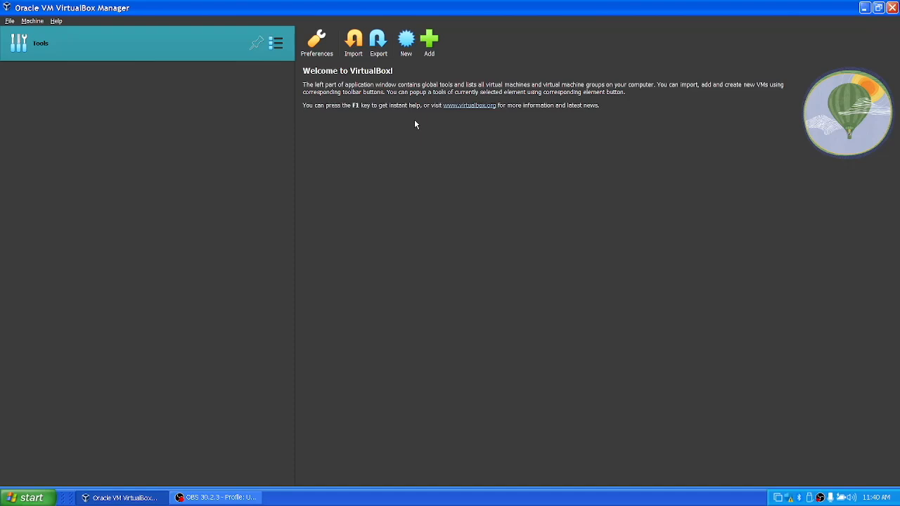
Create a new virtual machine named Windows NT 3.1 with the operating system version Windows NT 3.x
key("ctrl+n")
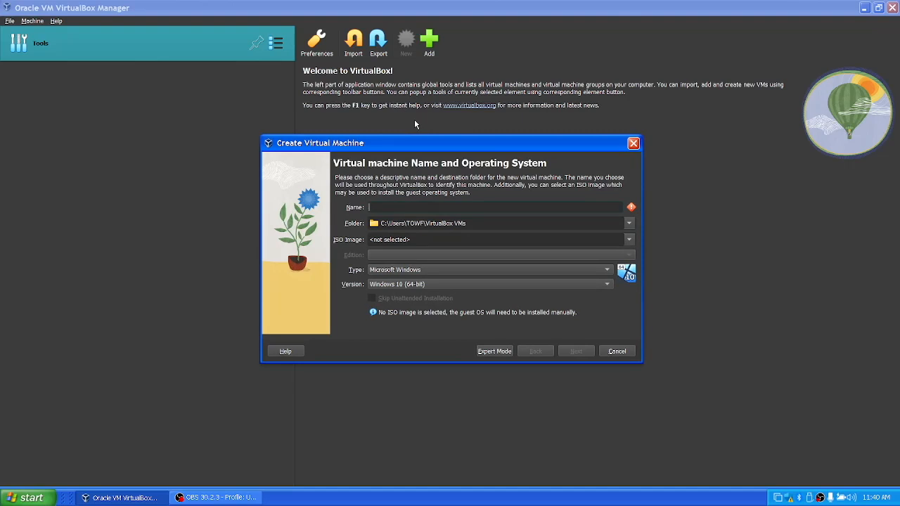
type("Windows NT 3.1")
left_click(396, 286)
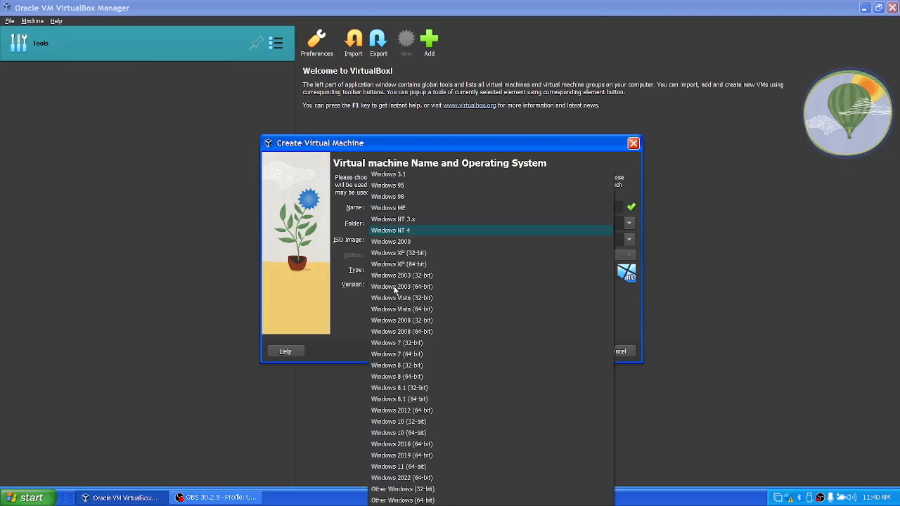
left_click(406, 220)
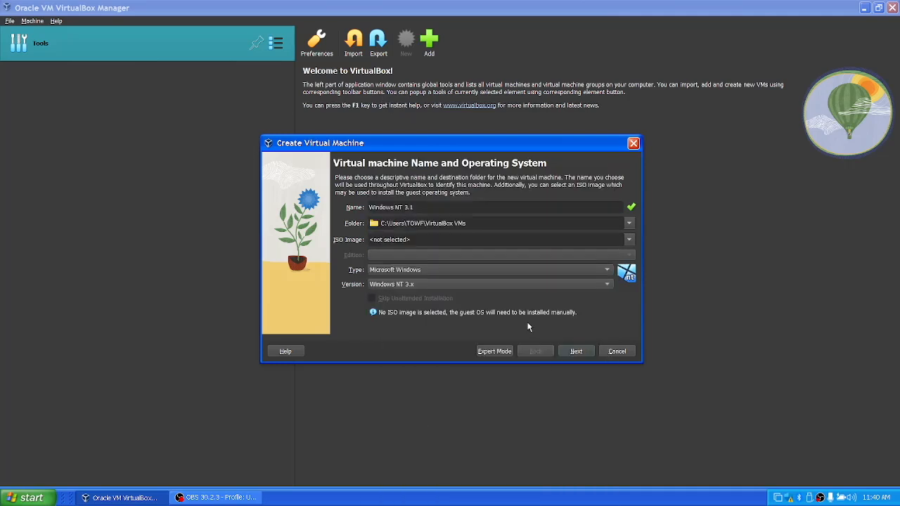
left_click(575, 353)
Set the base memory to 256 MB, accept a new 1.00 GB virtual hard disk and finish creating the machine
mouse_move(383, 200)
left_mouse_down()
mouse_move(395, 201)
mouse_move(388, 200)
left_mouse_up()
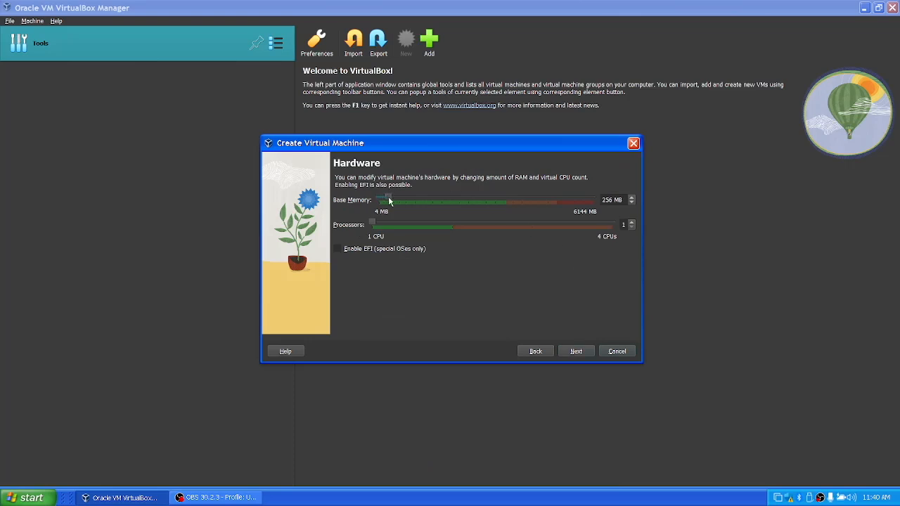
left_click(583, 354)
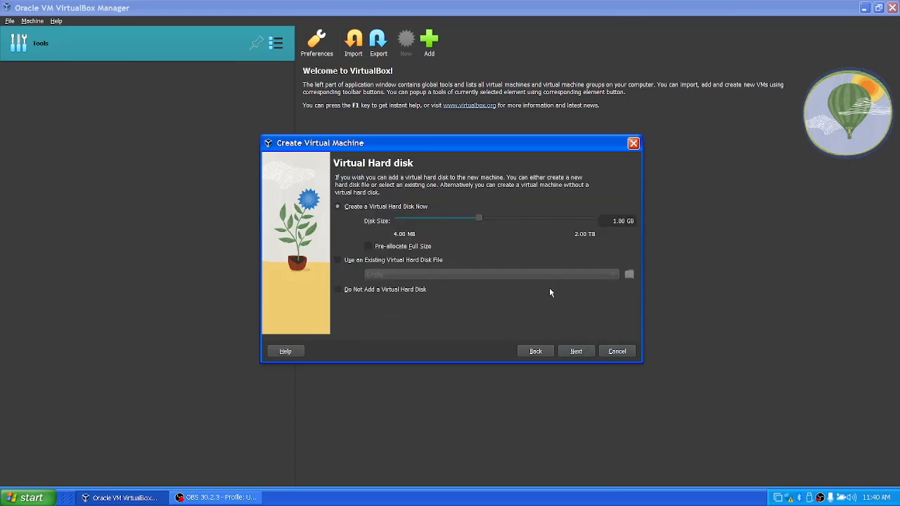
left_click(583, 352)
left_click(575, 351)
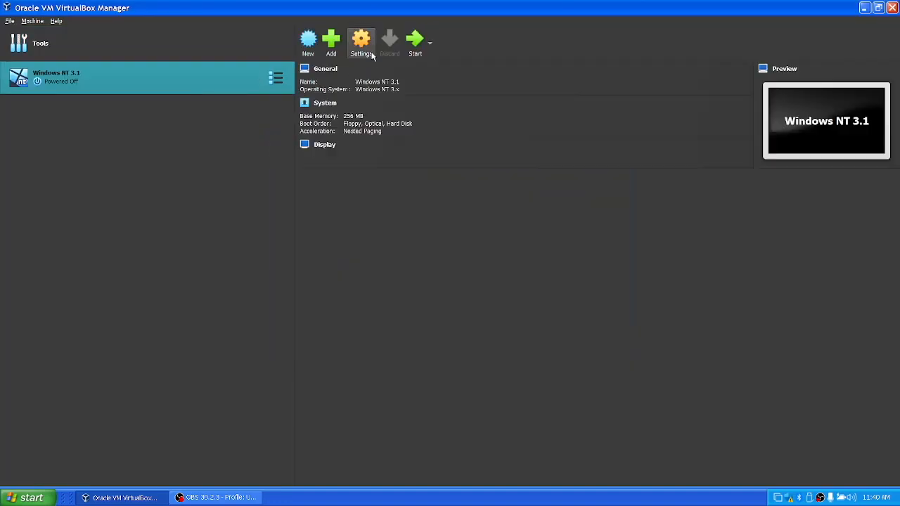
In the Windows NT 3.1 machine's display settings, raise the video memory to 128 MB
left_click(361, 43)
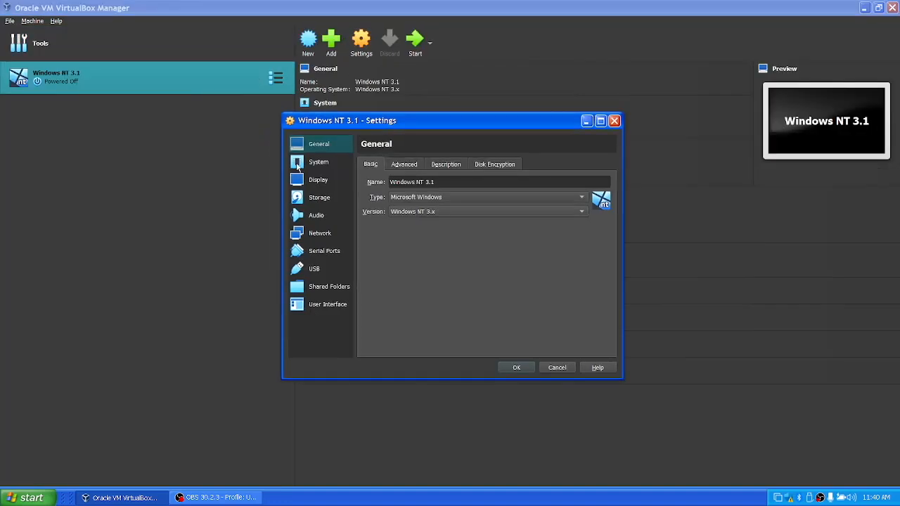
left_click(315, 180)
left_click_drag(444, 180, 569, 183)
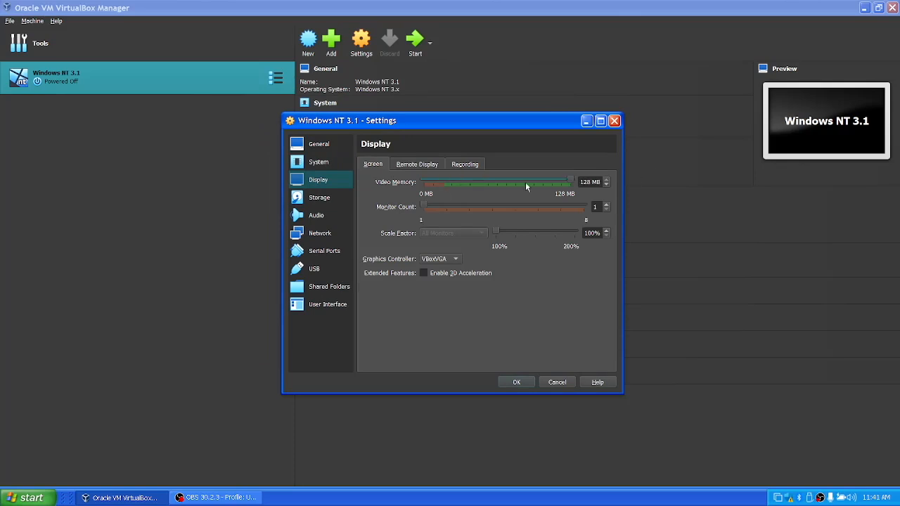
left_click(313, 233)
left_click(317, 201)
left_click(327, 182)
left_click(331, 215)
Insert Windows NT 3.1.iso from the ISOs\Windows\NT folder into the empty SCSI optical drive
left_click(327, 204)
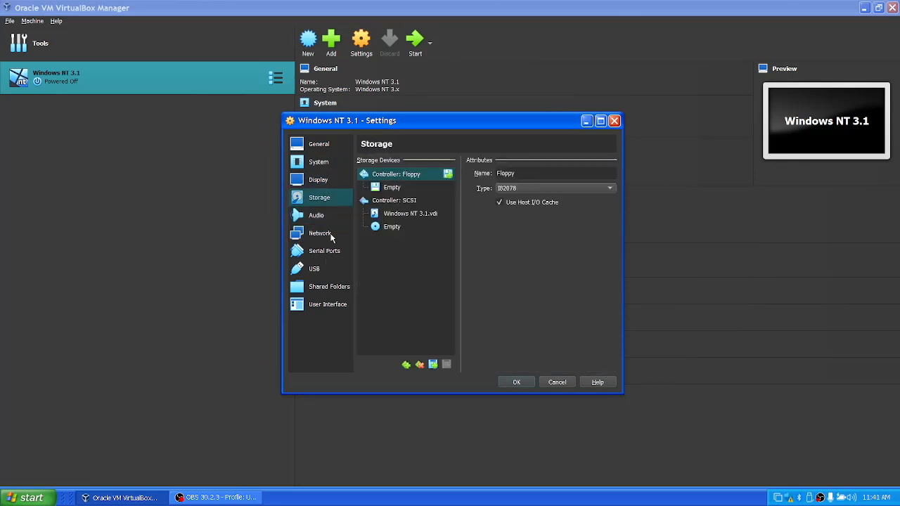
left_click(393, 228)
left_click(611, 173)
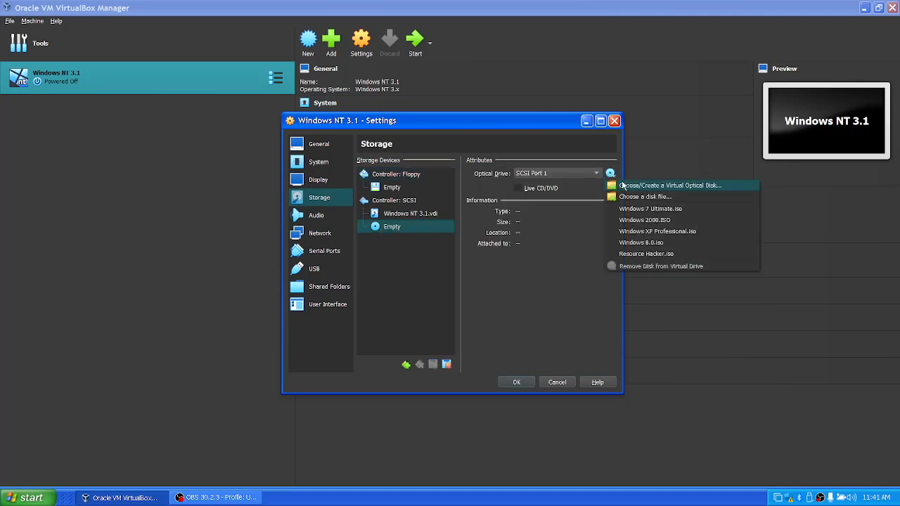
left_click(631, 198)
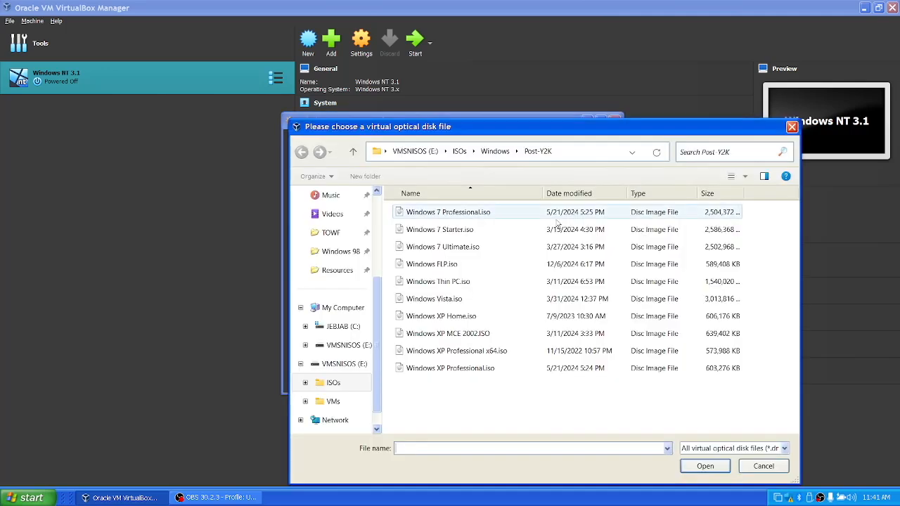
left_click(458, 145)
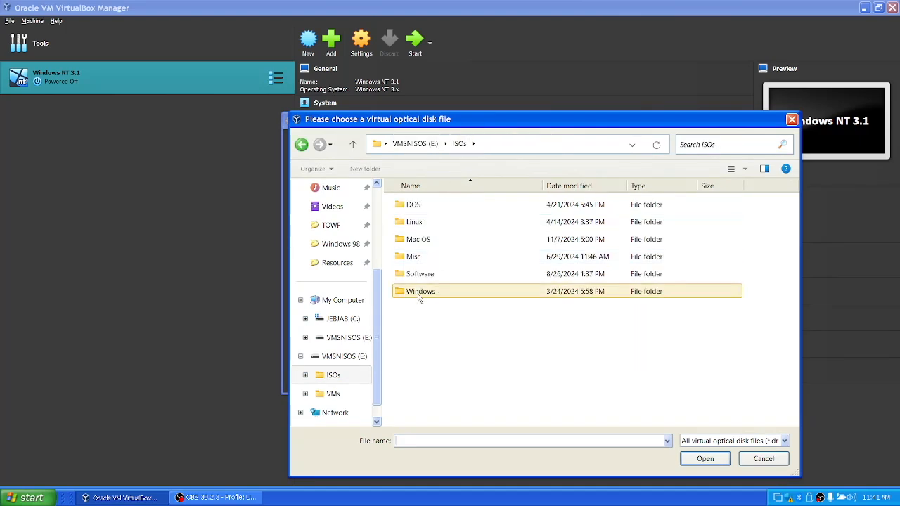
double_click(415, 291)
double_click(415, 276)
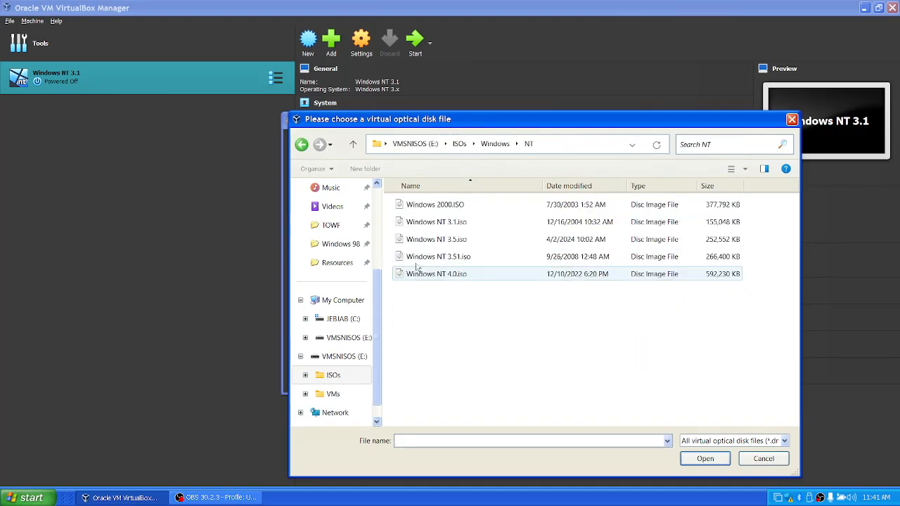
left_click(431, 223)
double_click(430, 224)
Insert the Windows NT 3.1.img boot disk from the ISOs\Misc\Boot Disks folder into the empty floppy drive
left_click(391, 187)
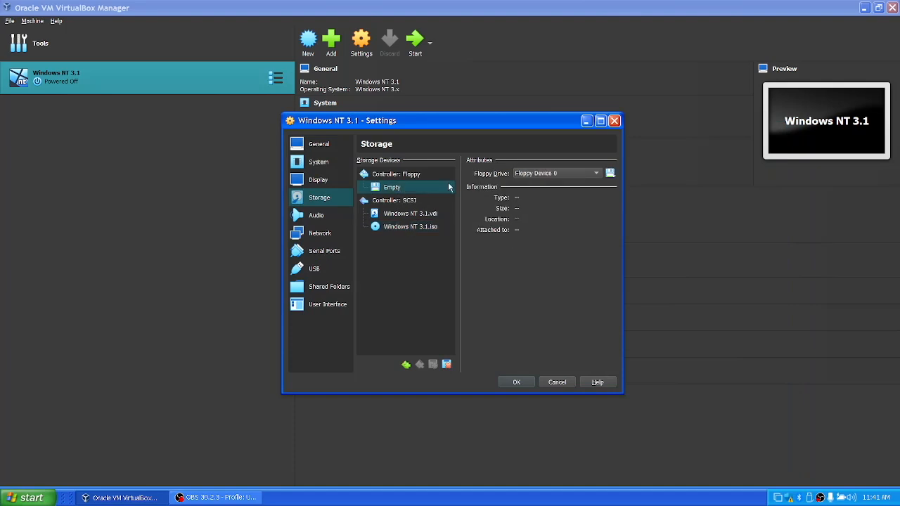
left_click(610, 173)
left_click(642, 198)
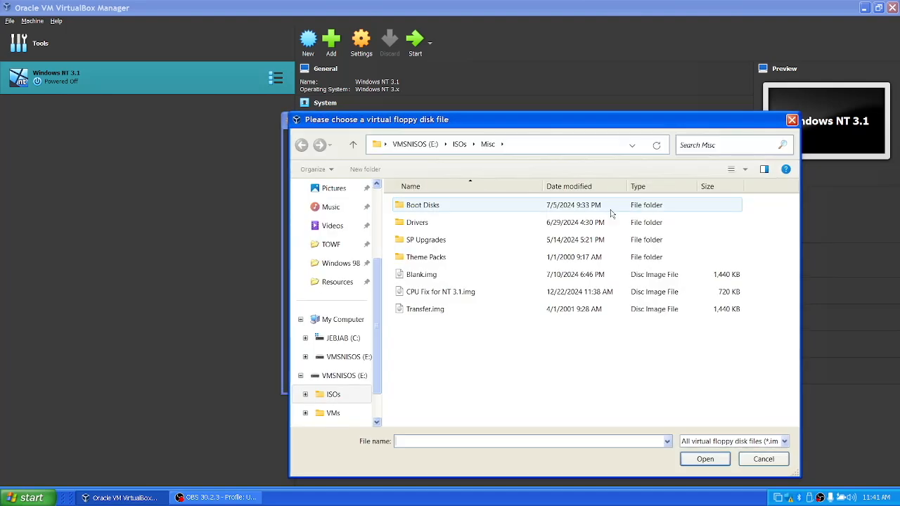
left_click(446, 292)
left_click(439, 240)
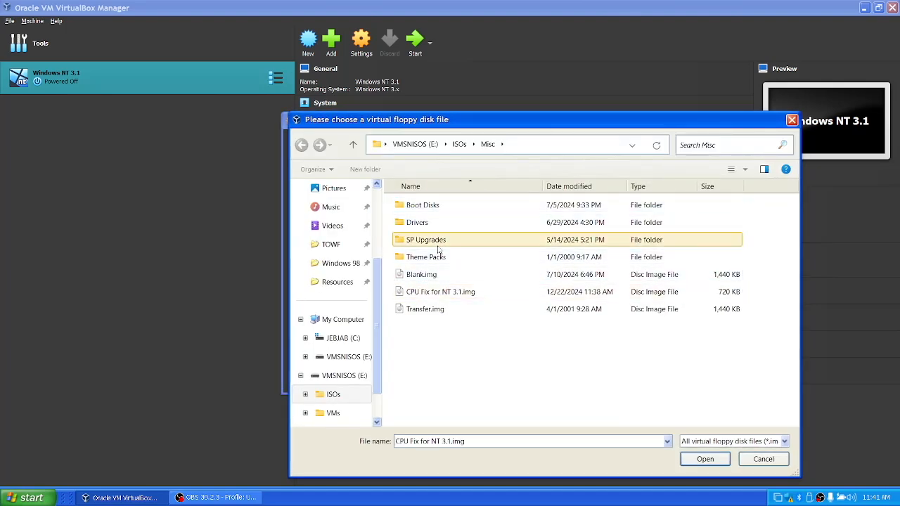
left_click(431, 225)
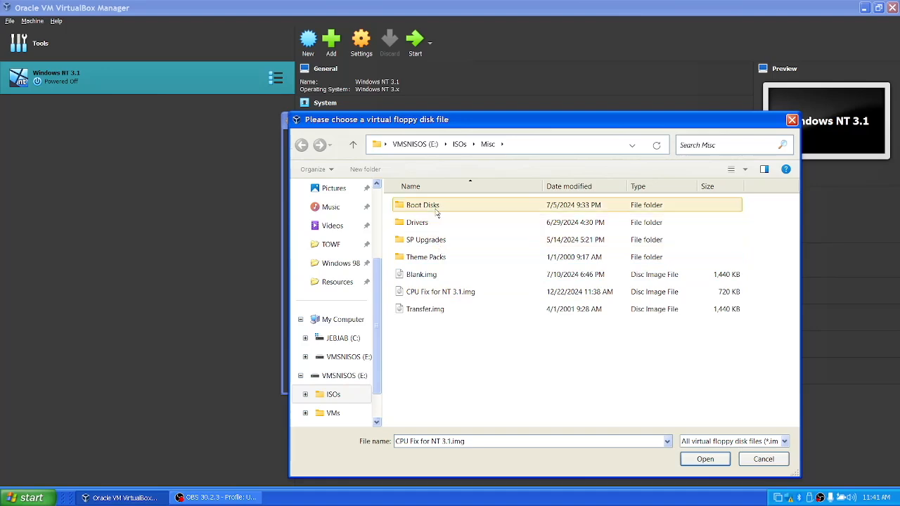
double_click(424, 205)
double_click(429, 396)
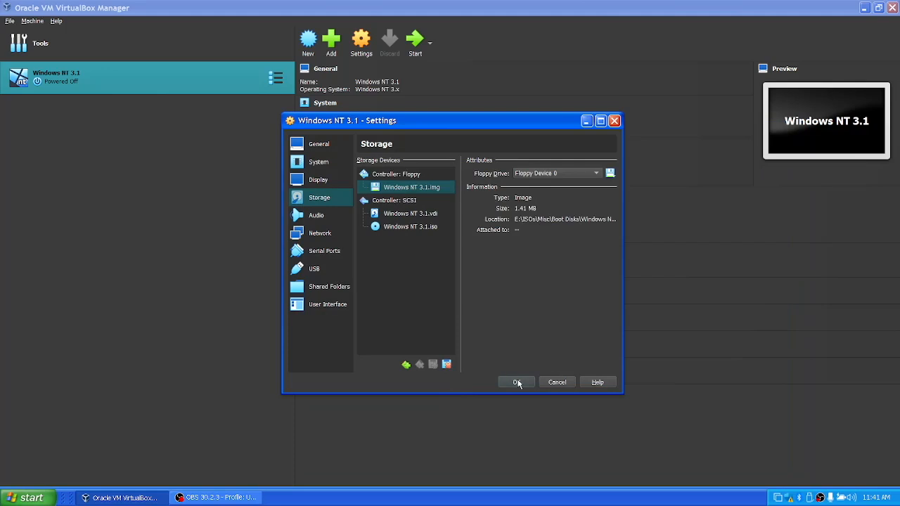
Check the display and system settings, then save the configuration and start the Windows NT 3.1 virtual machine
left_click(317, 180)
left_click(319, 162)
left_click(425, 163)
left_click(381, 164)
left_click(512, 381)
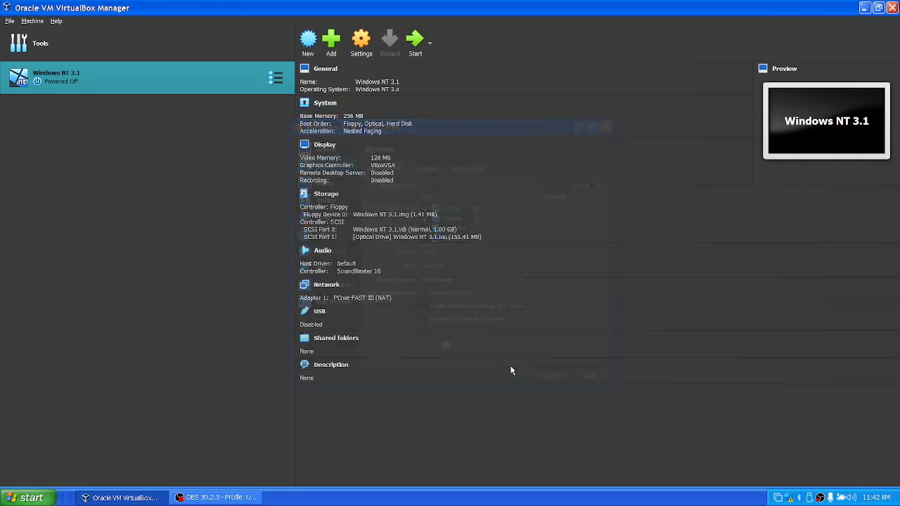
left_click(414, 43)
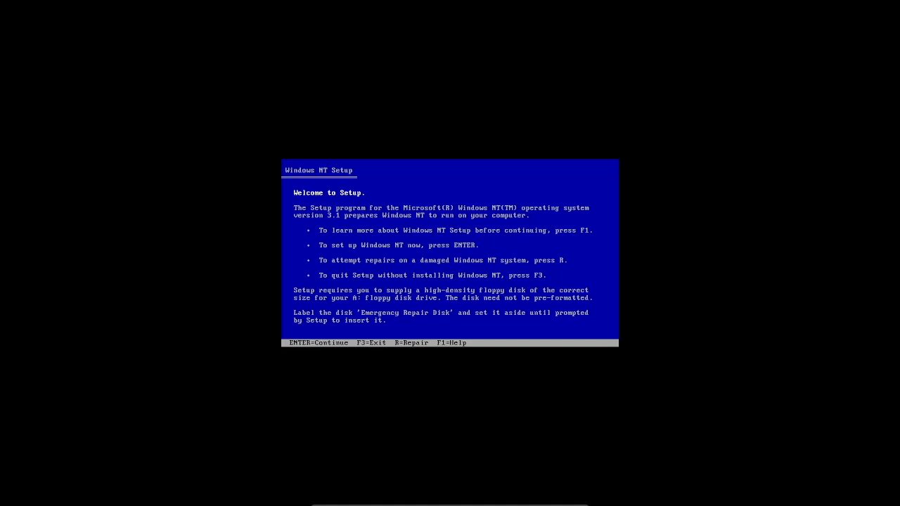
Begin the Windows NT installation and agree to discard the startup hard disk's current contents
key("Return")
key("Return")
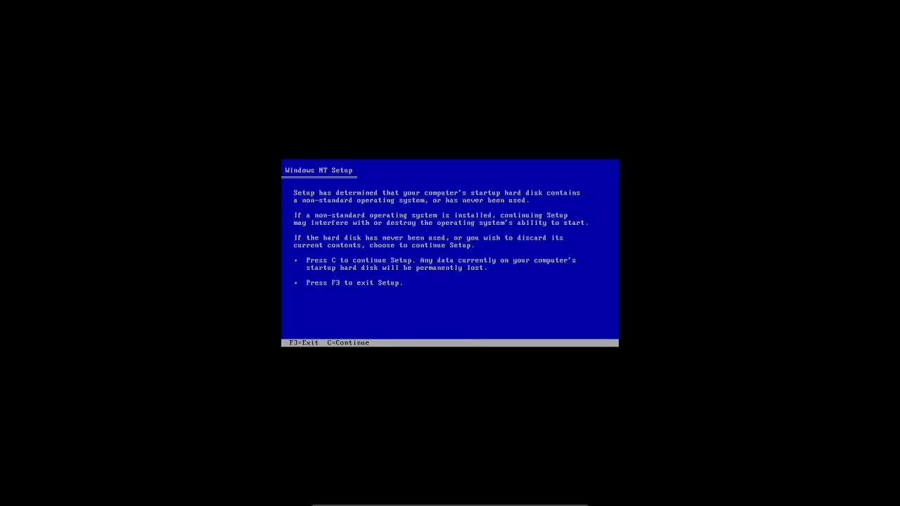
key("c")
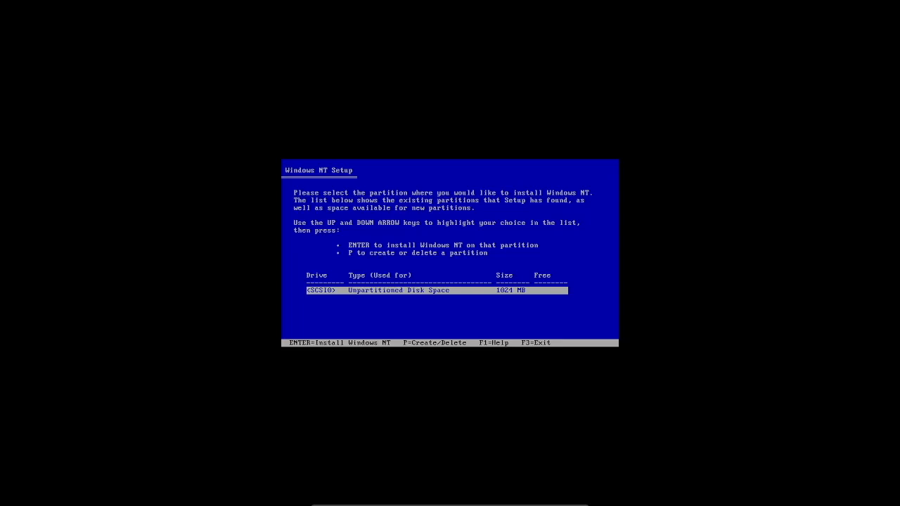
Install onto the unpartitioned 1024 MB disk space, format the new partition and accept \winnt as the installation directory
key("Return")
key("Up")
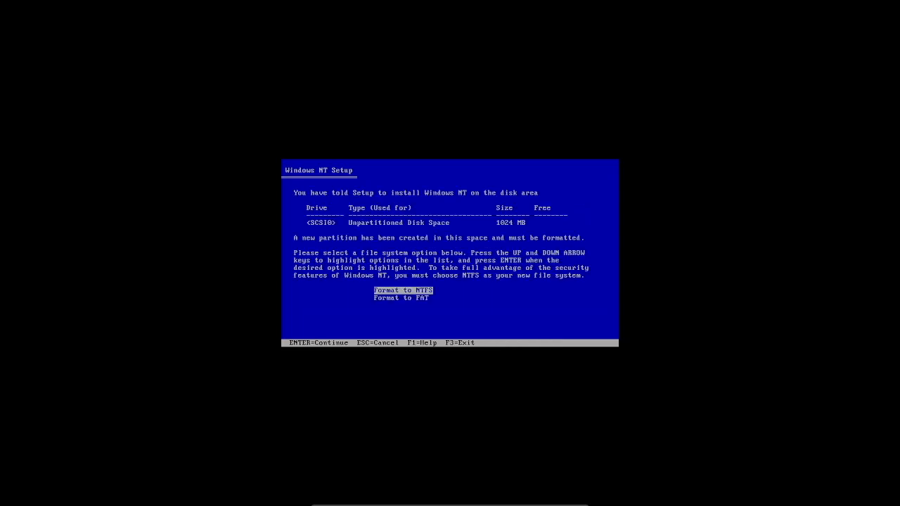
key("Down")
key("Up")
key("Return")
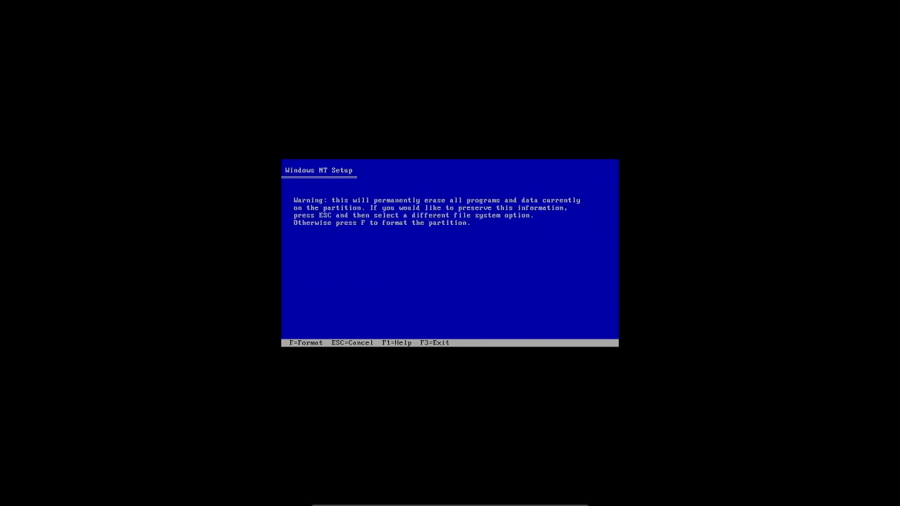
key("f")
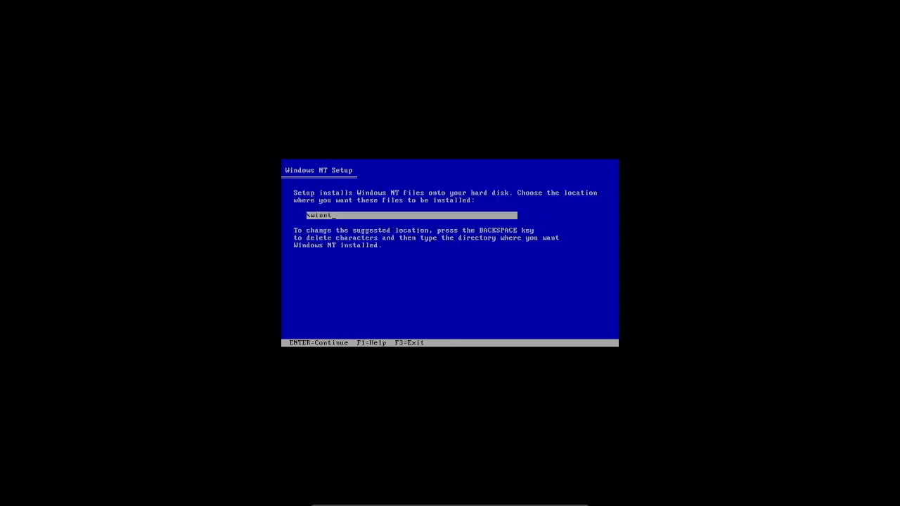
key("Return")
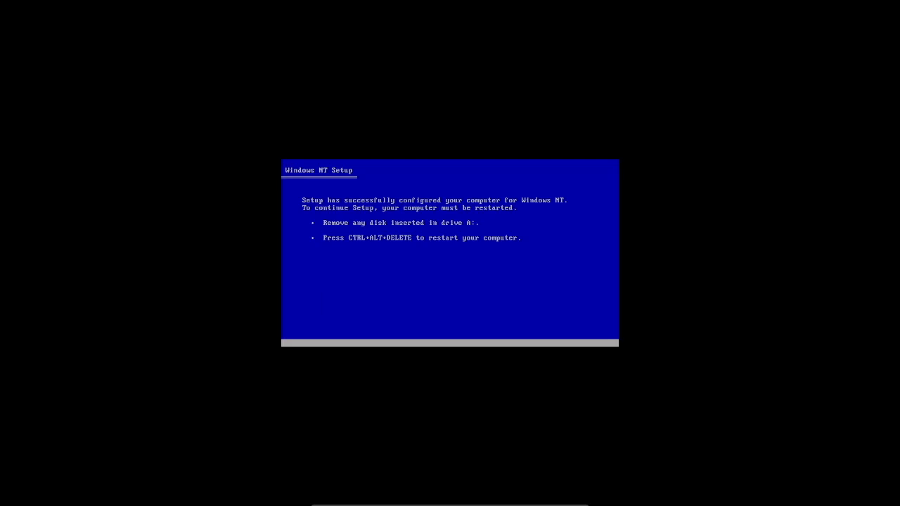
Leave full-screen mode and close the virtual machine by powering it off
key("ctrl+f")
left_click(892, 7)
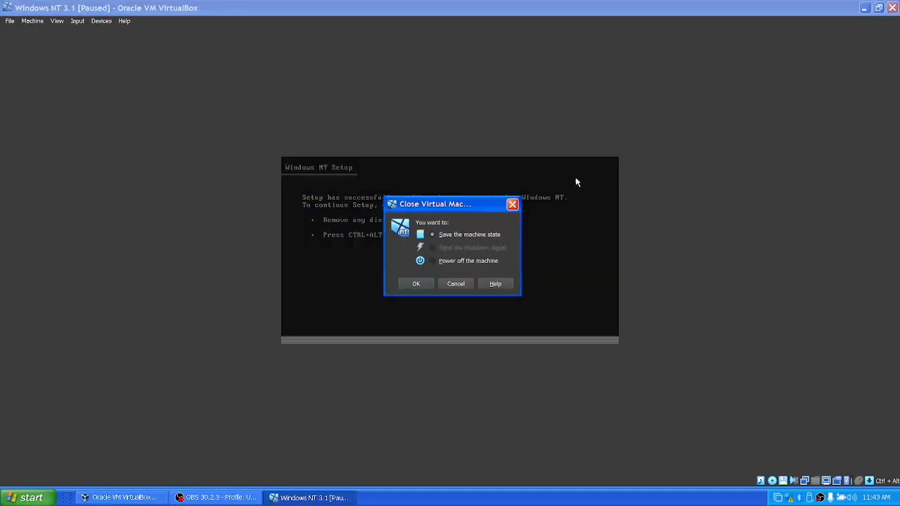
left_click(416, 284)
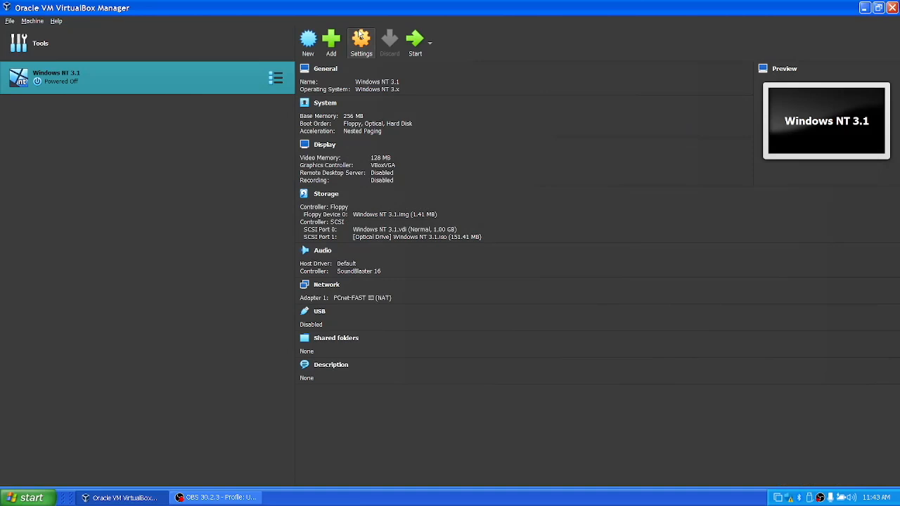
Replace the floppy drive's boot disk with CPU Fix for NT 3.1.img from the ISOs\Misc folder and save the settings
left_click(361, 42)
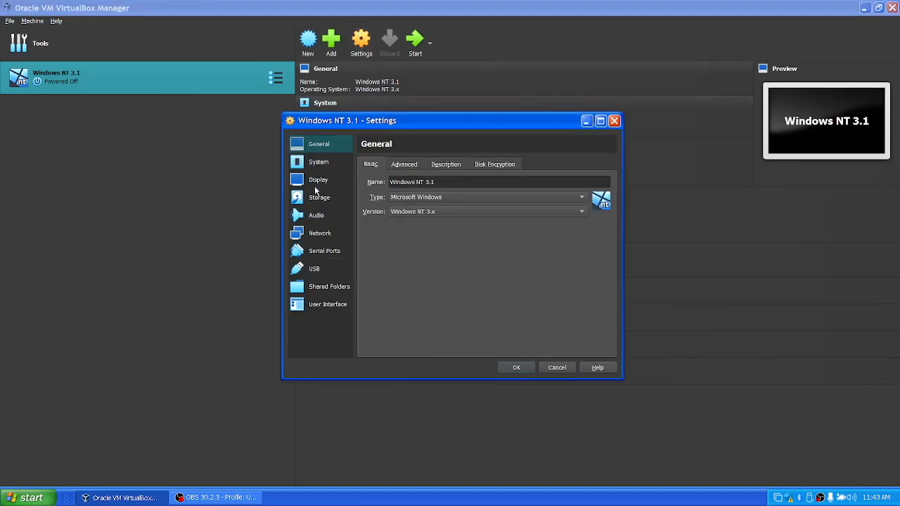
left_click(319, 197)
left_click(405, 188)
left_click(610, 173)
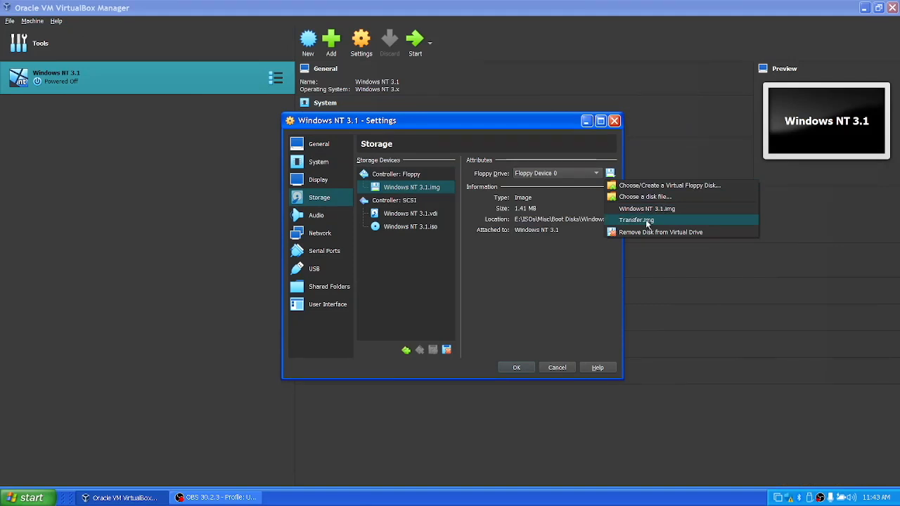
left_click(647, 197)
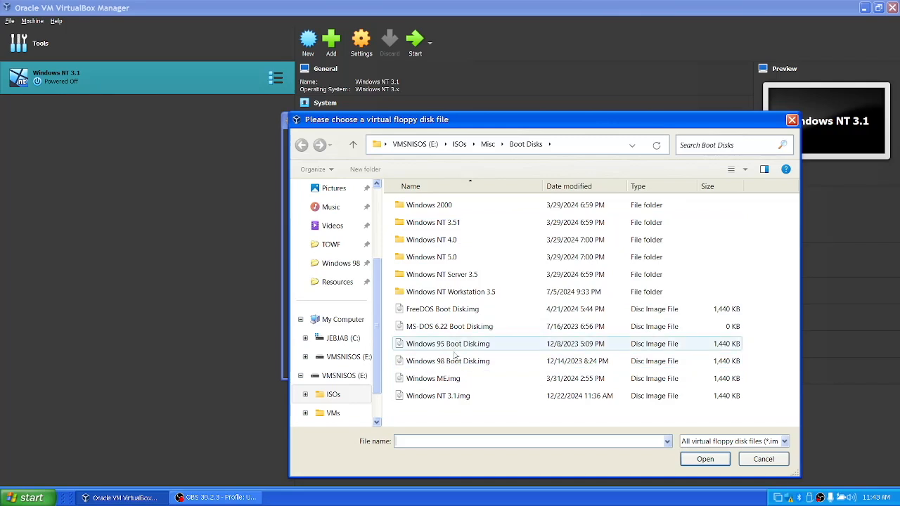
left_click(487, 144)
double_click(441, 291)
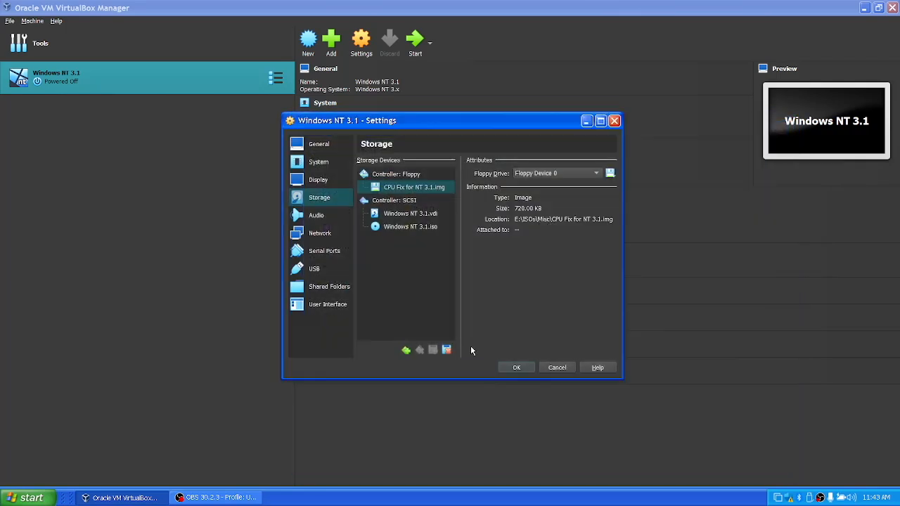
left_click(519, 367)
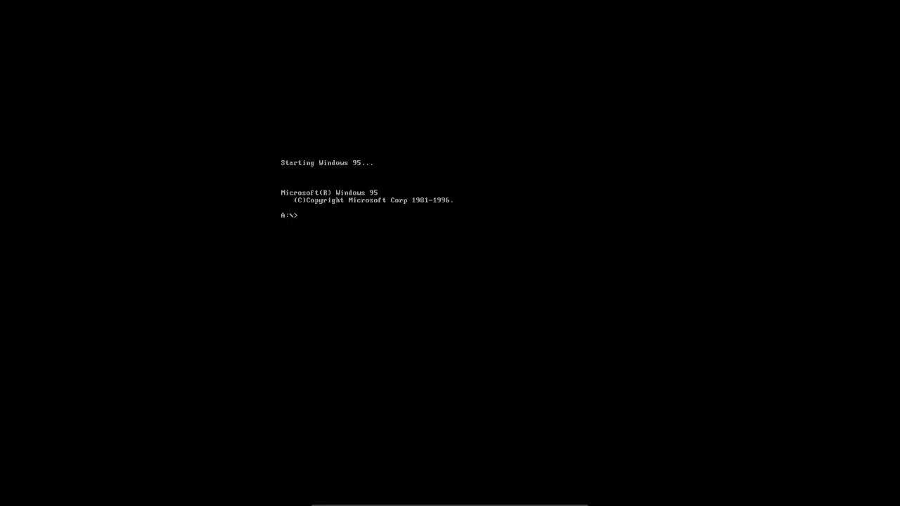
List the files on the CPU fix floppy and run fix.bat from the A: prompt
type("dir")
key("Return")
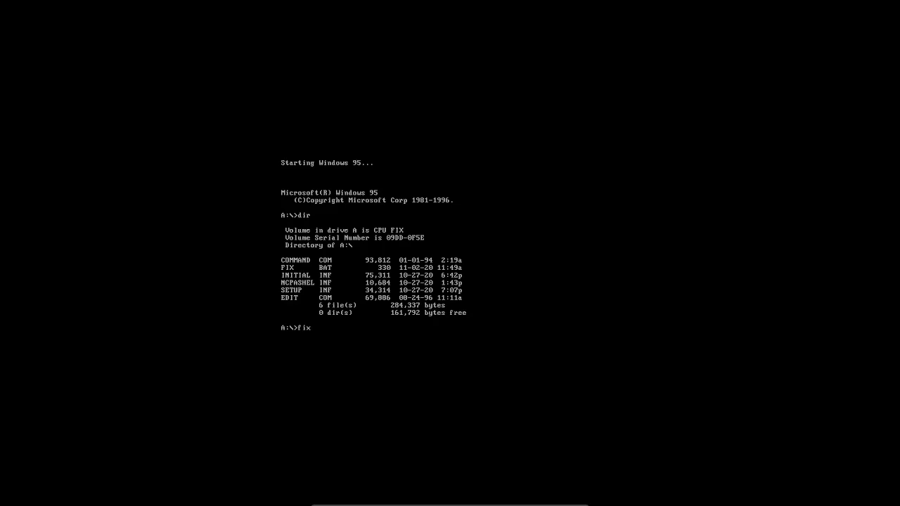
type("fix.bat")
key("Return")
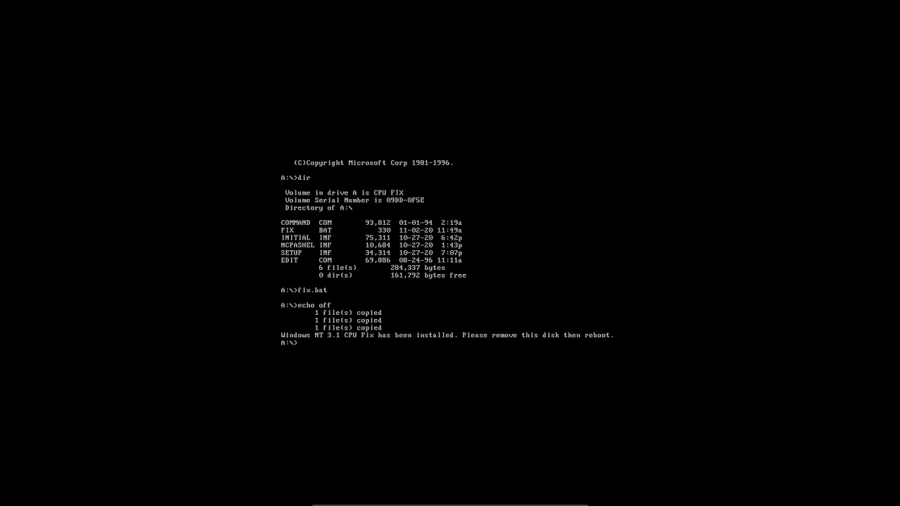
Remove the CPU fix floppy and reboot the virtual machine, then leave full-screen mode and power it off
left_click(448, 501)
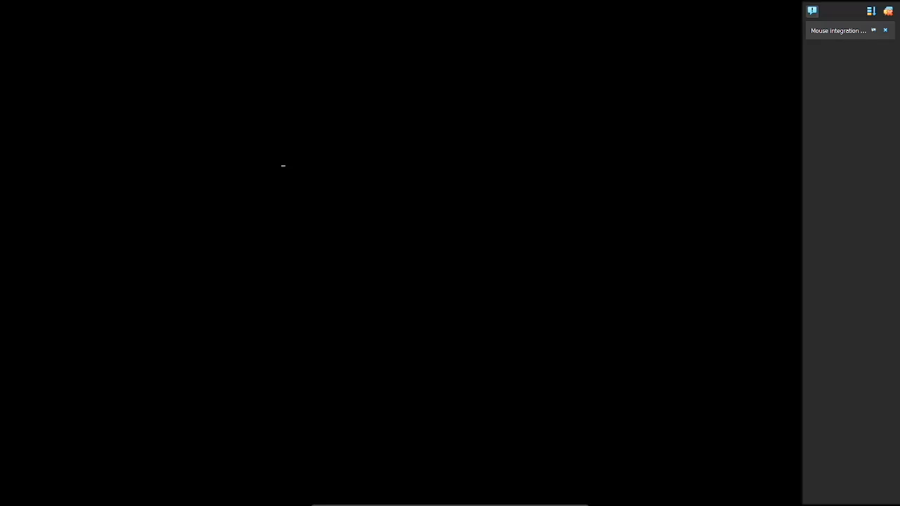
left_click(886, 30)
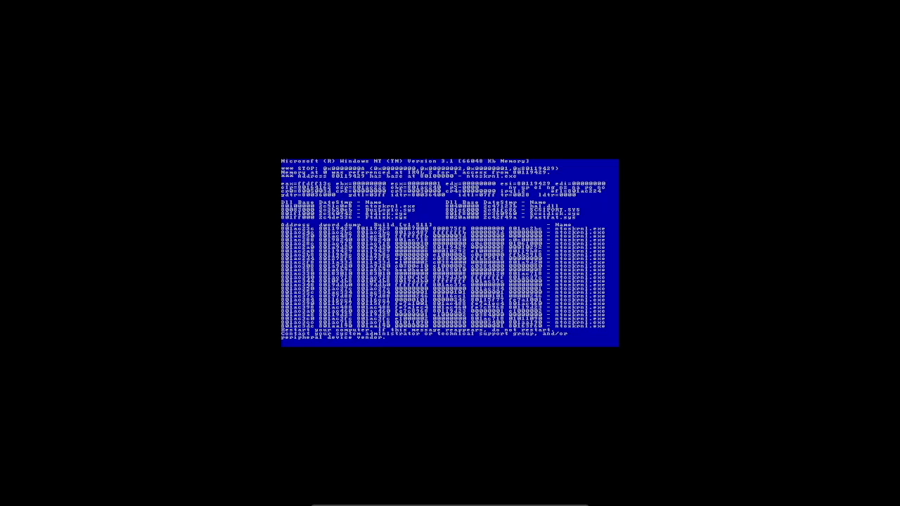
key("ctrl+f")
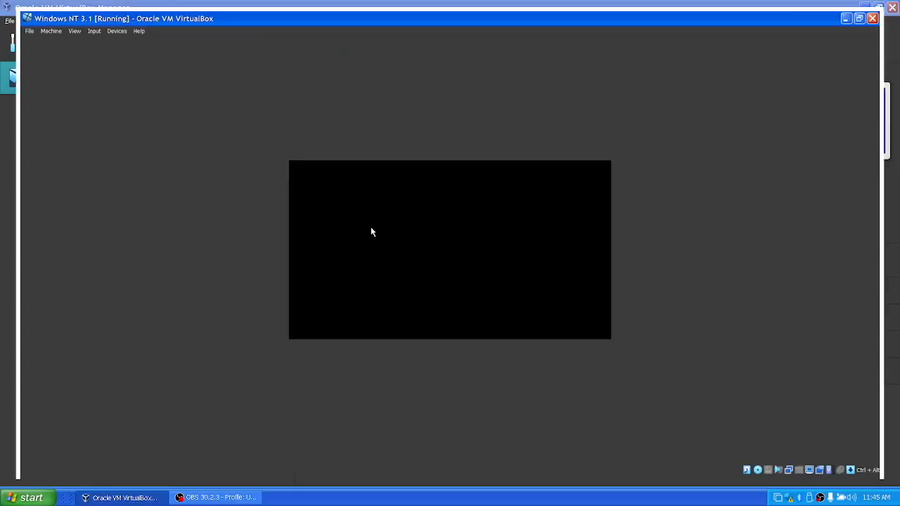
left_click(893, 8)
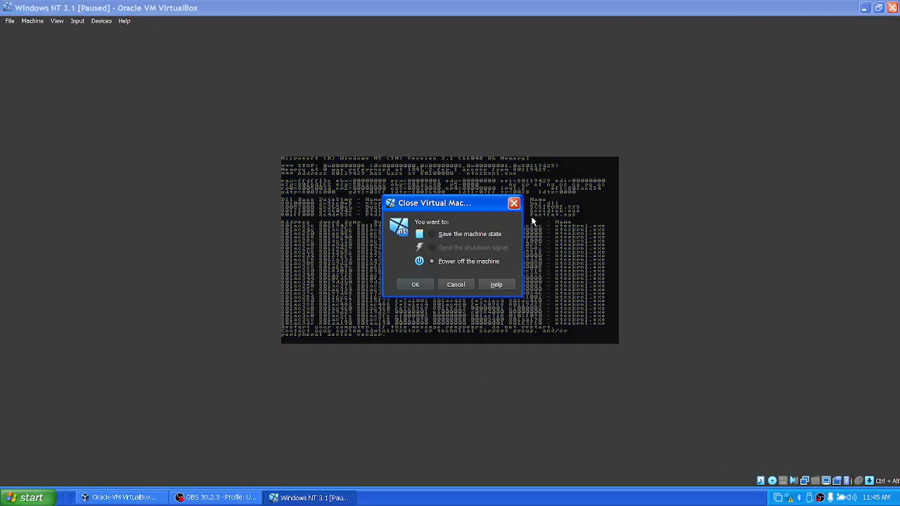
left_click(407, 286)
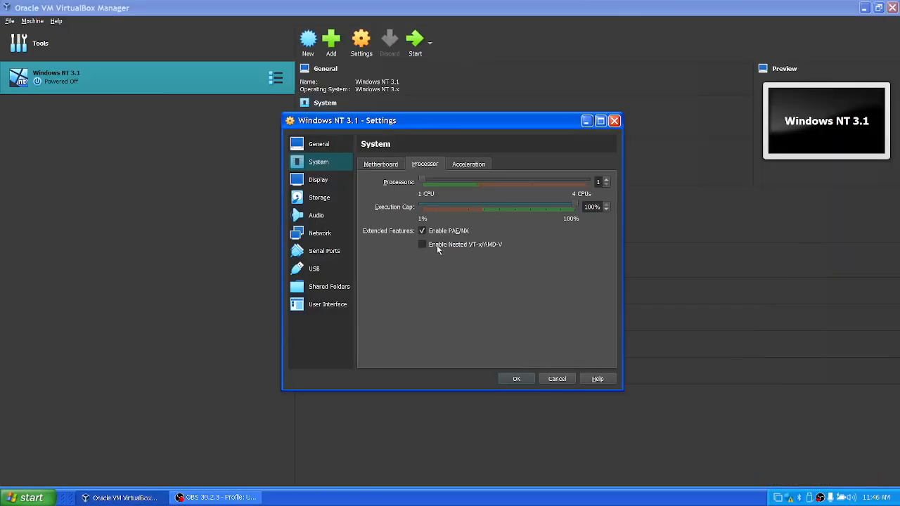
Enable Nested VT-x/AMD-V in the virtual machine's processor settings and start the machine in full-screen mode
left_click(437, 250)
left_click(516, 379)
left_click(415, 42)
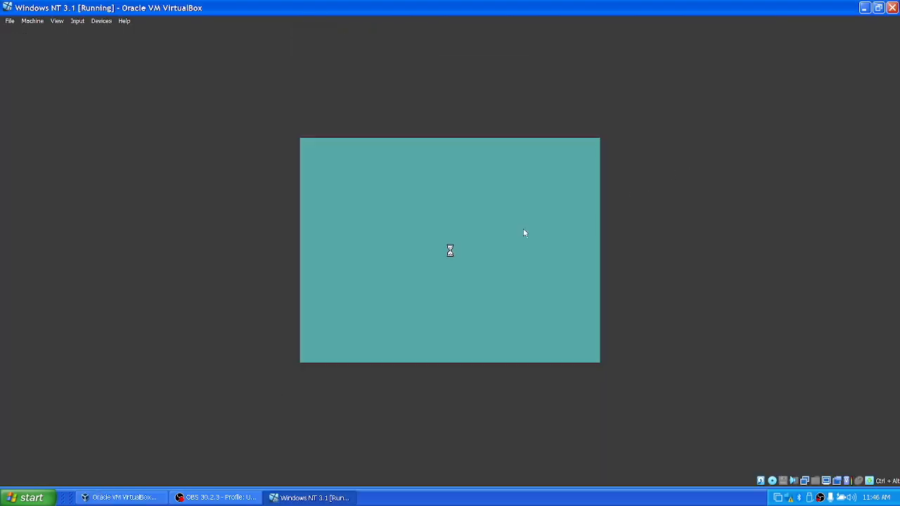
key("ctrl+f")
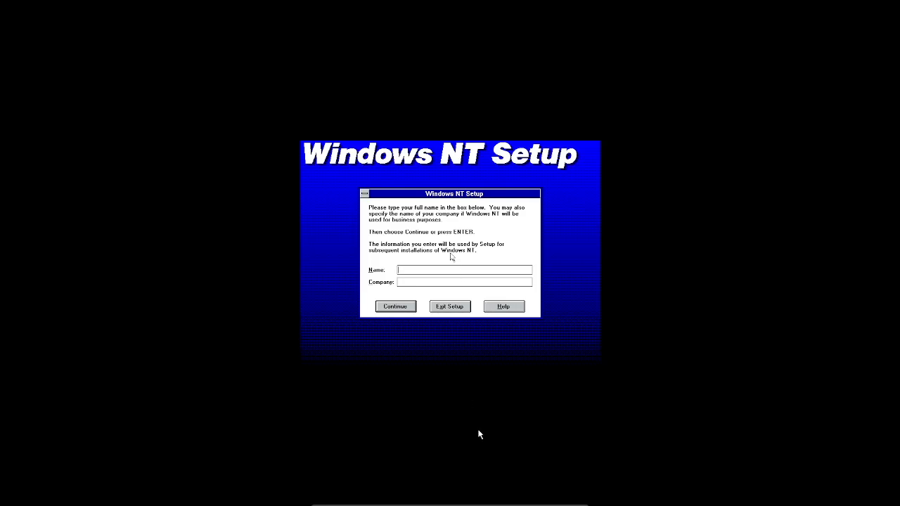
Leave full-screen mode, scale Virtual Screen 1 to 200% and return to full-screen mode
mouse_move(537, 497)
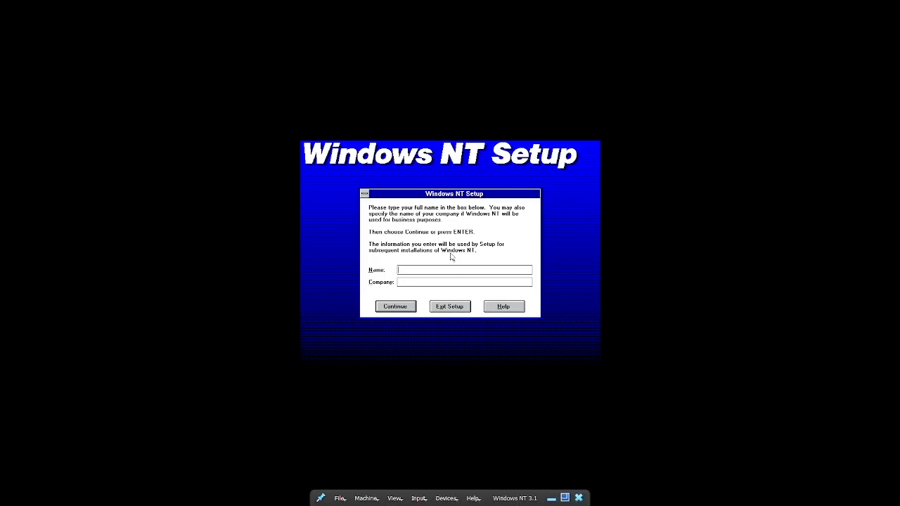
left_click(563, 498)
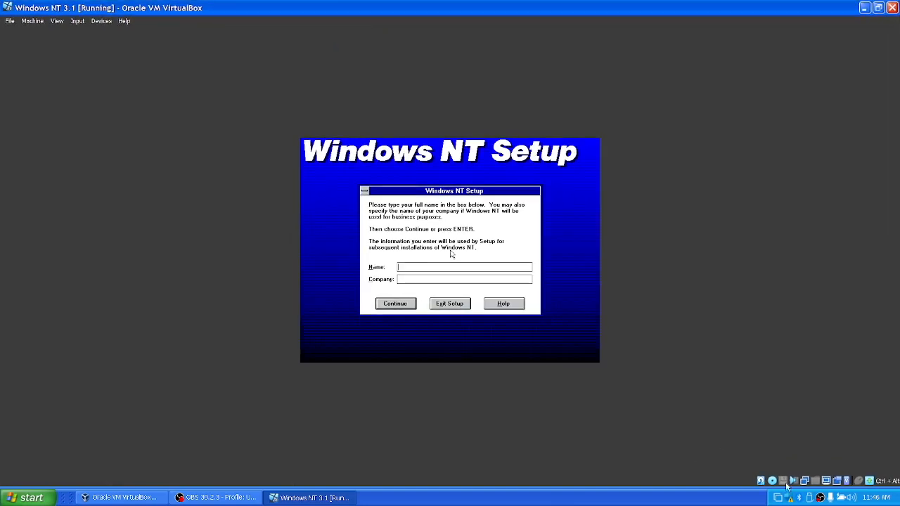
mouse_move(795, 471)
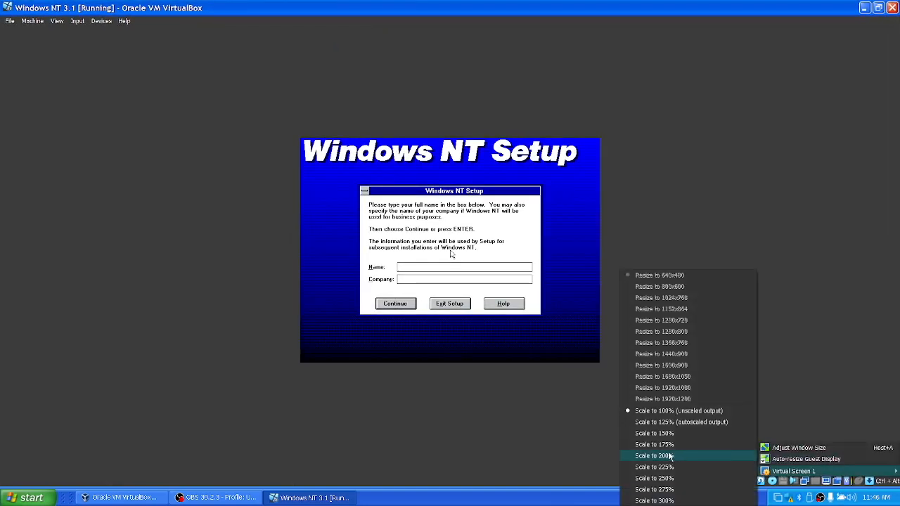
left_click(670, 456)
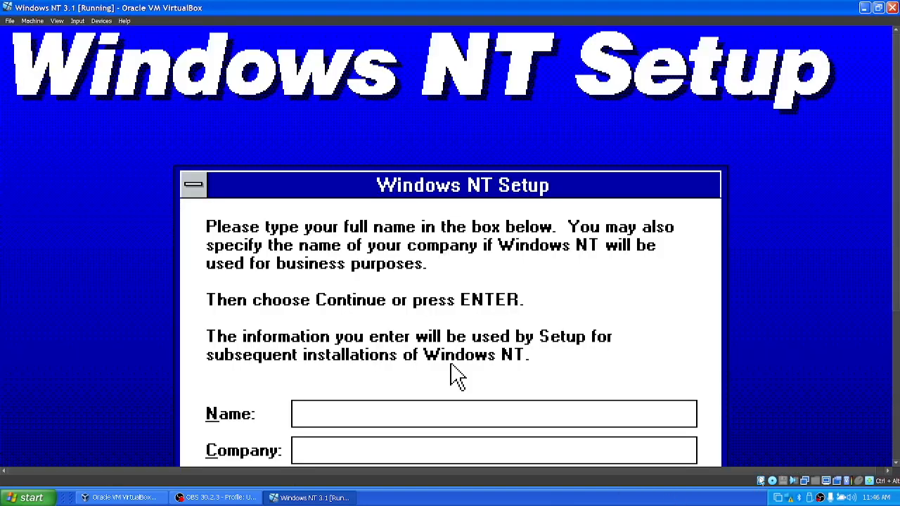
left_click(828, 481)
mouse_move(794, 471)
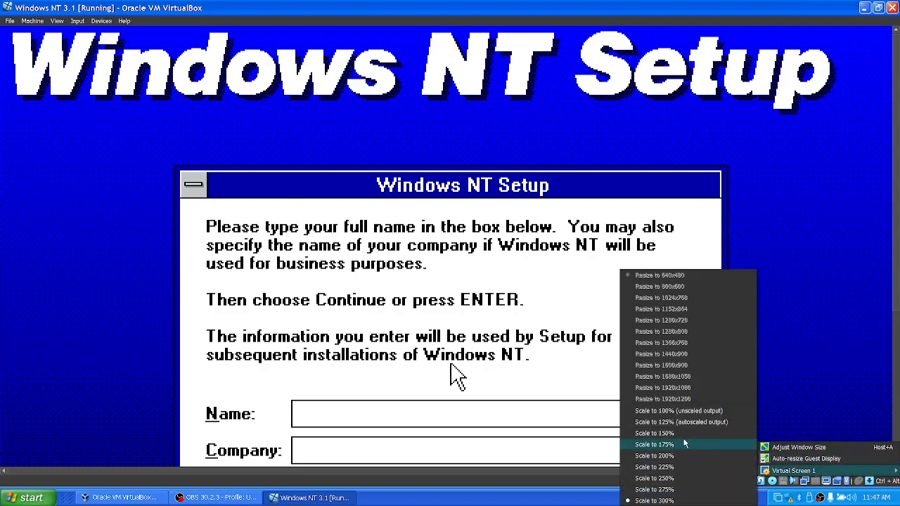
left_click(658, 456)
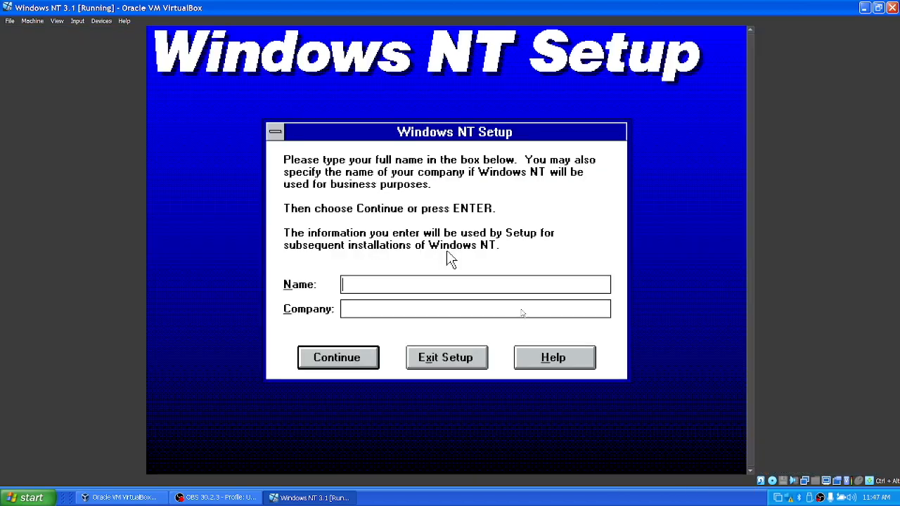
key("ctrl+alt+f")
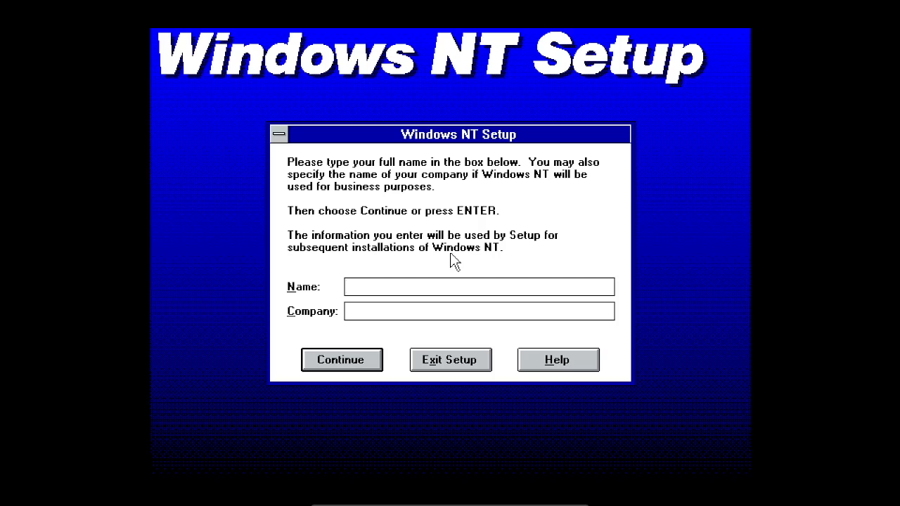
Enter the user's name and the company TOWF co. in Windows NT Setup and confirm them
type("TOWF")
key("Tab")
type("TOWF co.")
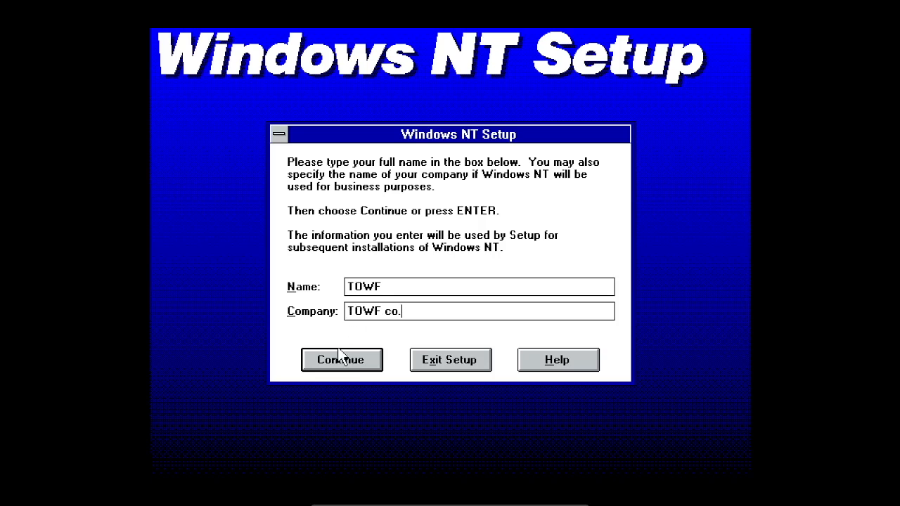
left_click(340, 359)
left_click(317, 321)
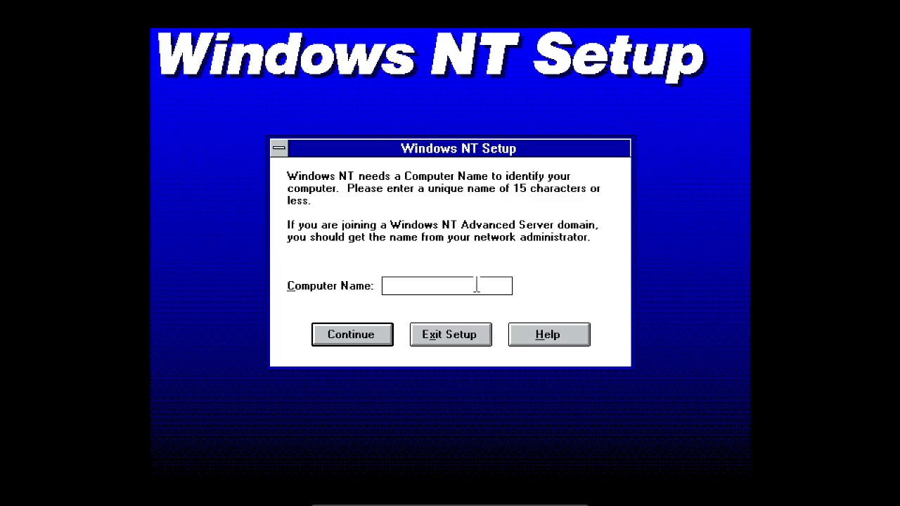
Set the computer name to WINNT and confirm it
type("WINTN")
key("BackSpace")
key("BackSpace")
type("TN")
key("BackSpace")
key("BackSpace")
type("NT")
left_click(382, 331)
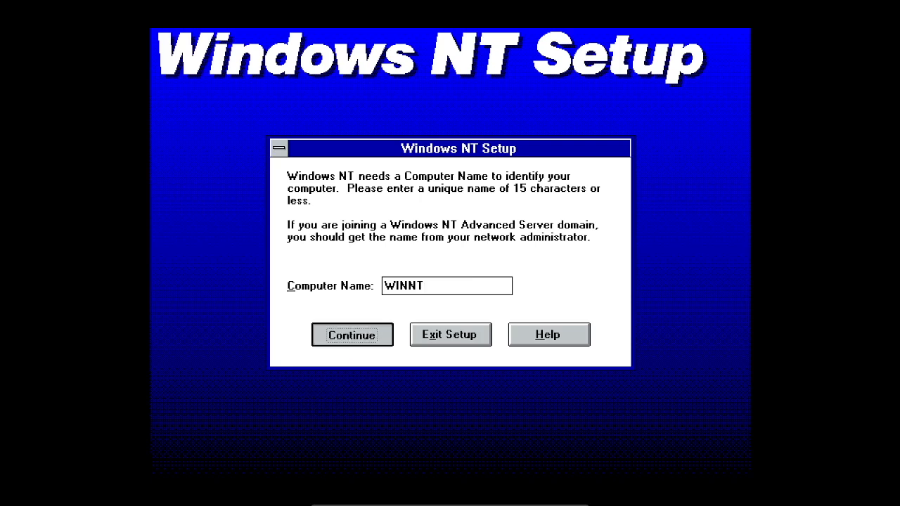
left_click(313, 323)
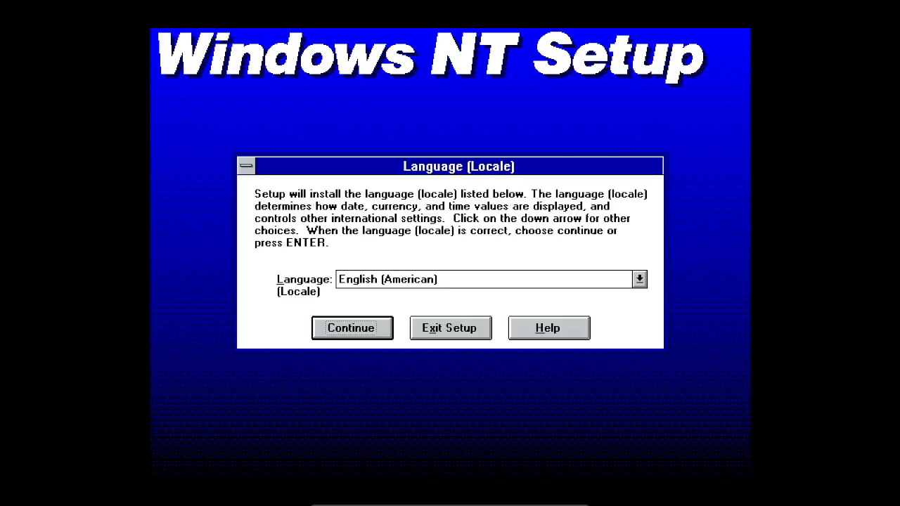
Accept English (American) as the language and skip setting up a local printer
left_click(361, 326)
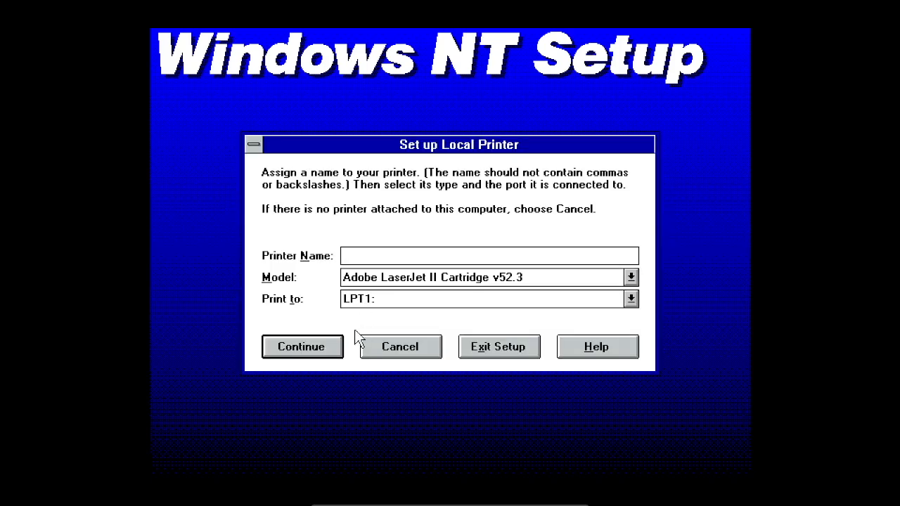
left_click(426, 352)
Go through the network adapter detection without Remote Access Services and choose to install no network
left_click(448, 303)
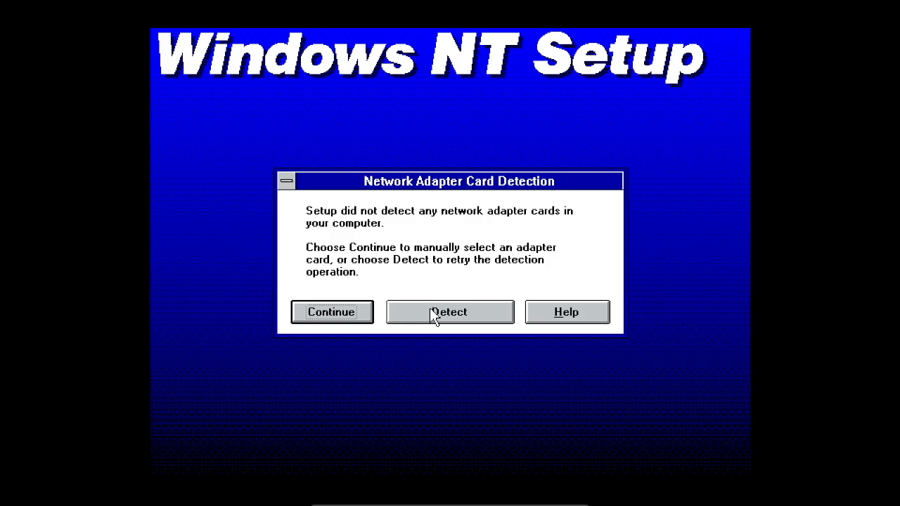
left_click(431, 316)
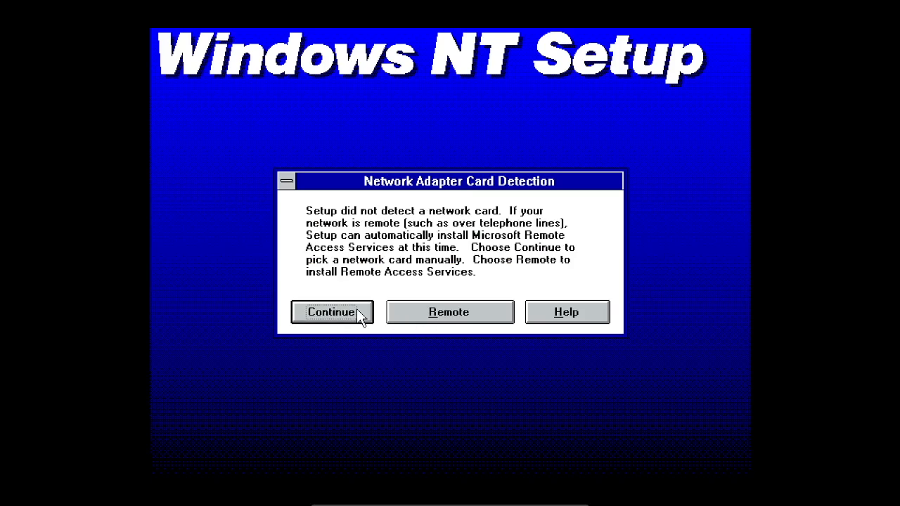
left_click(354, 323)
key("alt+n")
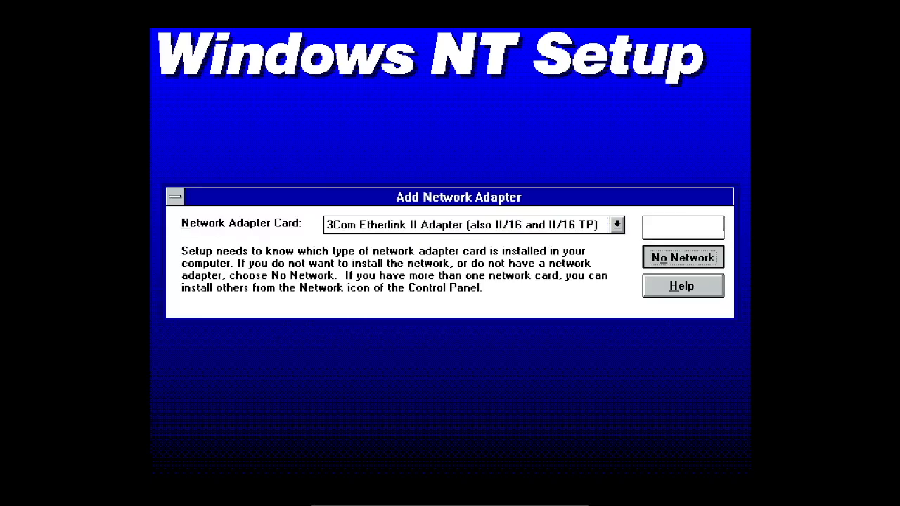
left_click(401, 304)
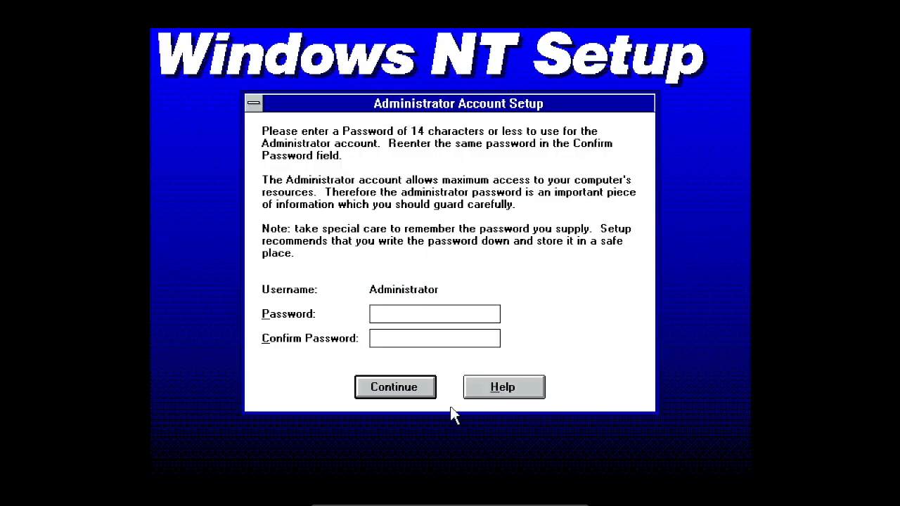
Leave the Administrator account's password blank and confirm that choice
left_click(373, 388)
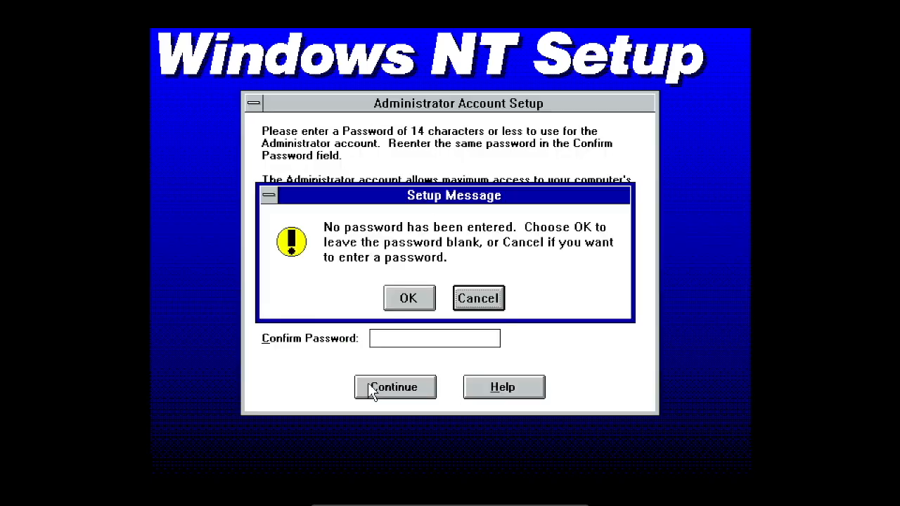
left_click(407, 301)
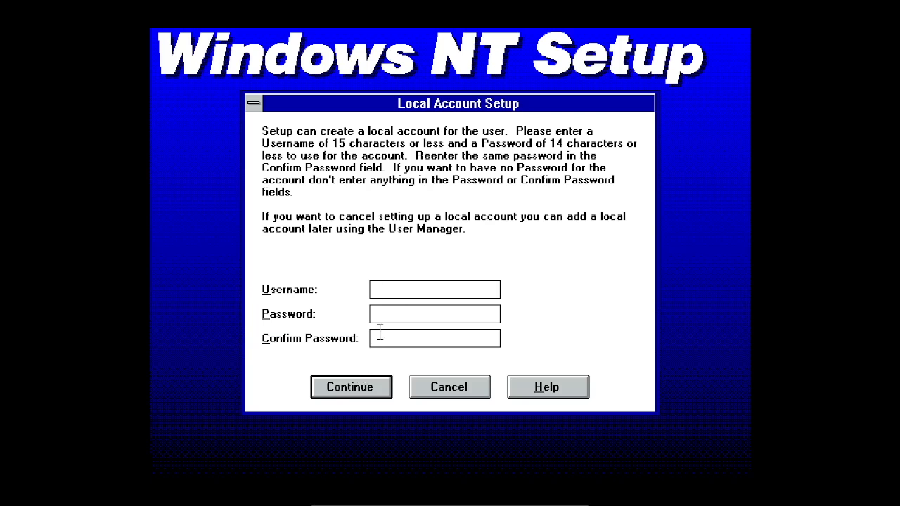
Skip creating a local account and accept the displayed date, time and Greenwich Mean Time zone
left_click(372, 396)
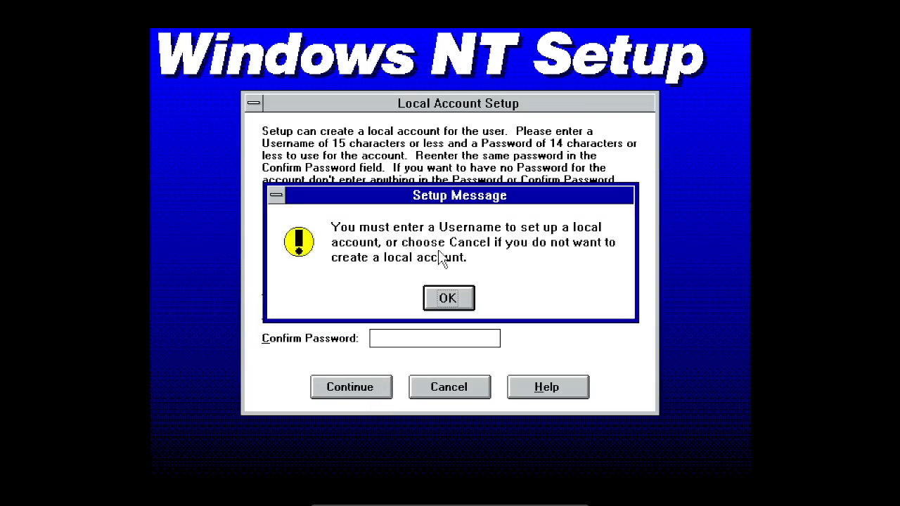
left_click(446, 301)
left_click(439, 385)
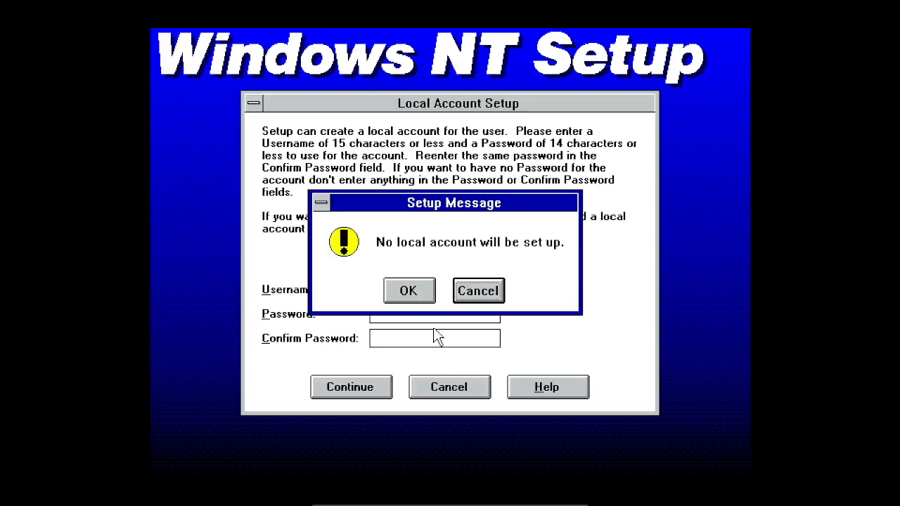
left_click(416, 294)
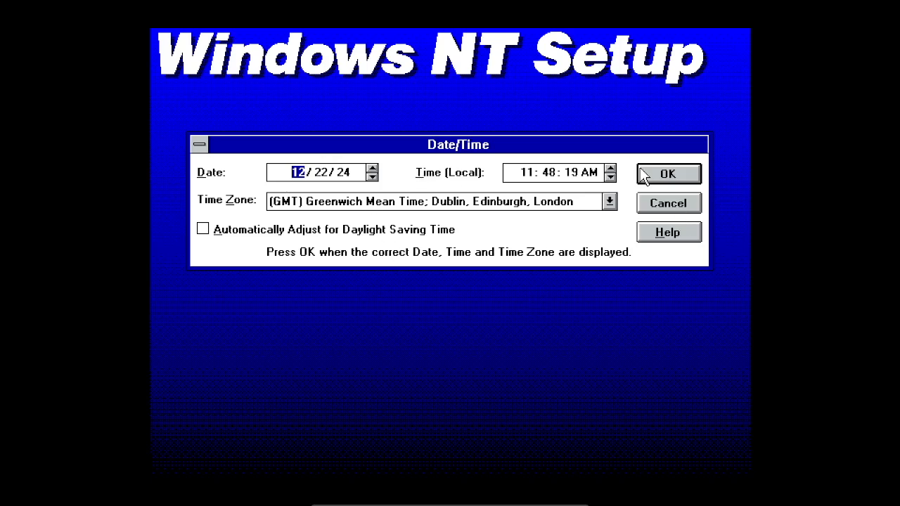
left_click(676, 176)
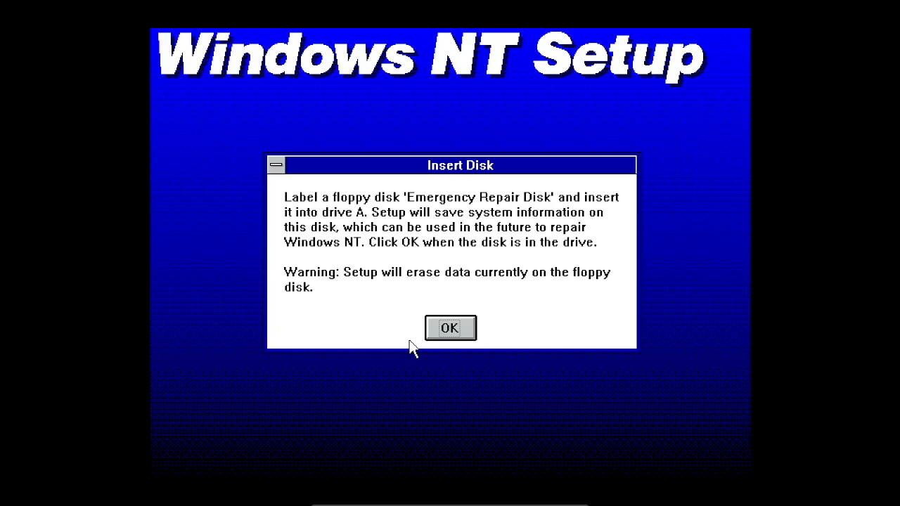
key("ctrl+f")
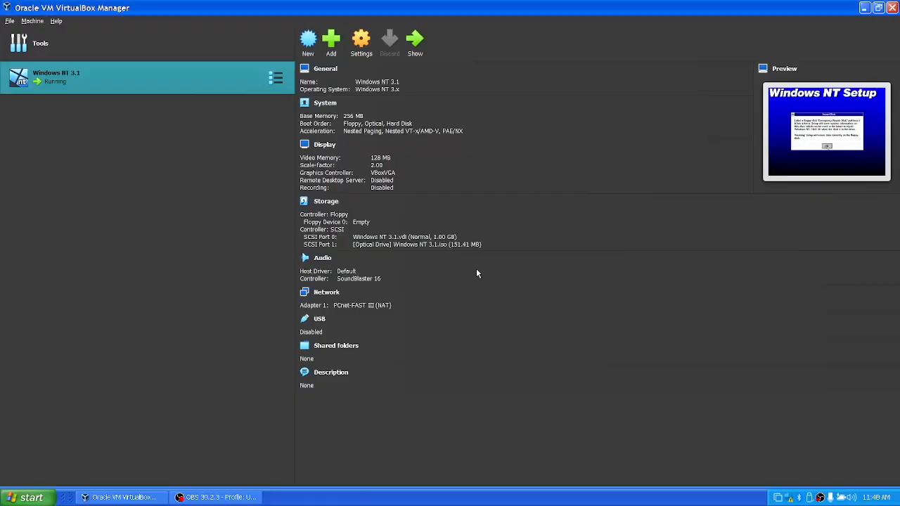
key("ctrl+alt+f")
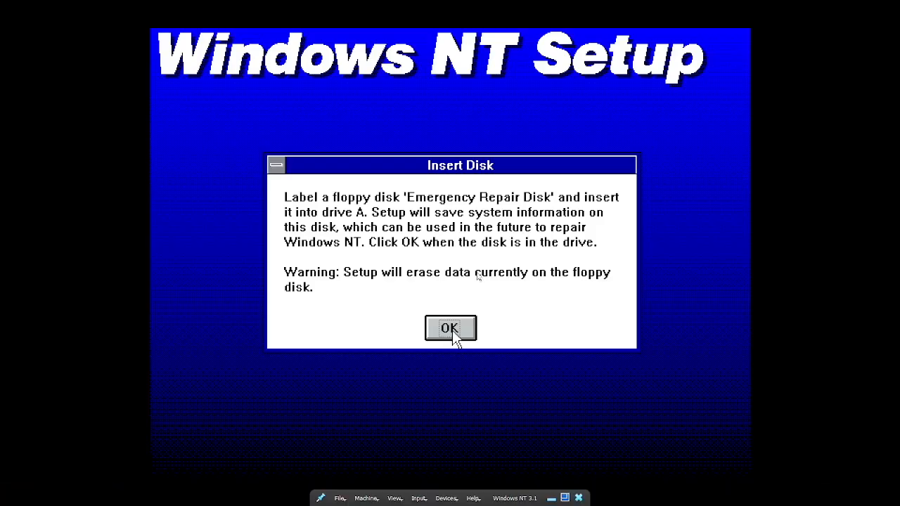
left_click(440, 494)
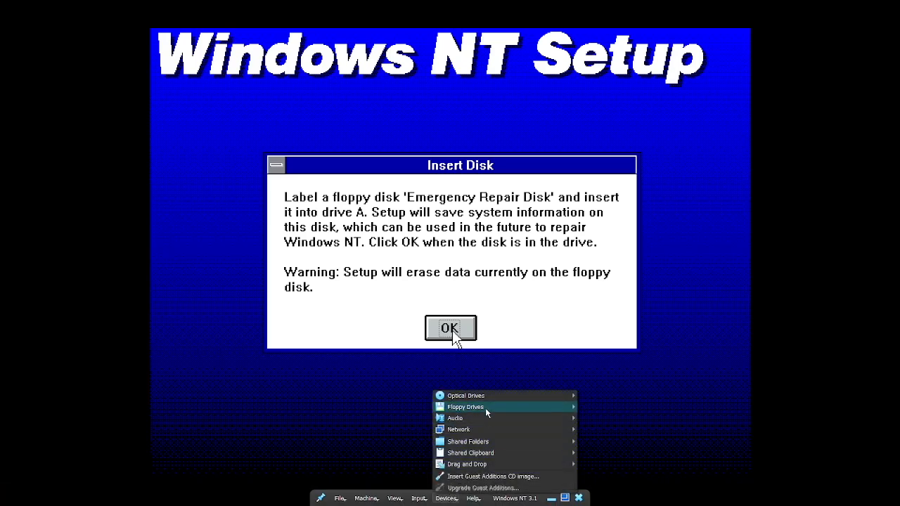
mouse_move(485, 408)
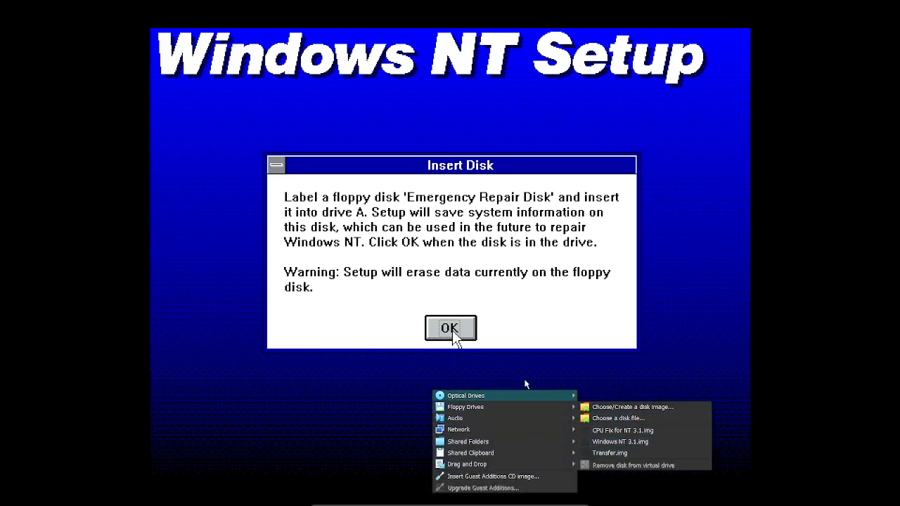
left_click(482, 362)
Continue past the Emergency Repair Disk prompt without inserting a floppy and cancel creating the disk
left_click(471, 334)
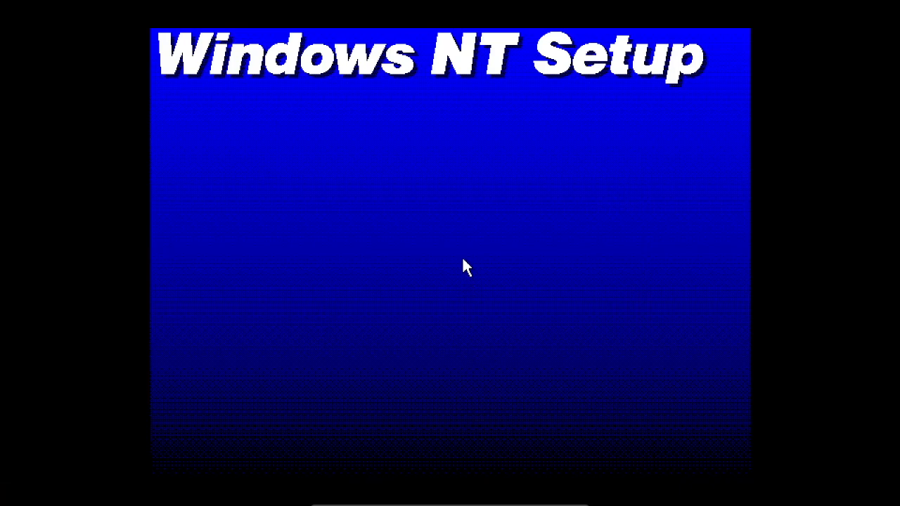
left_click(452, 290)
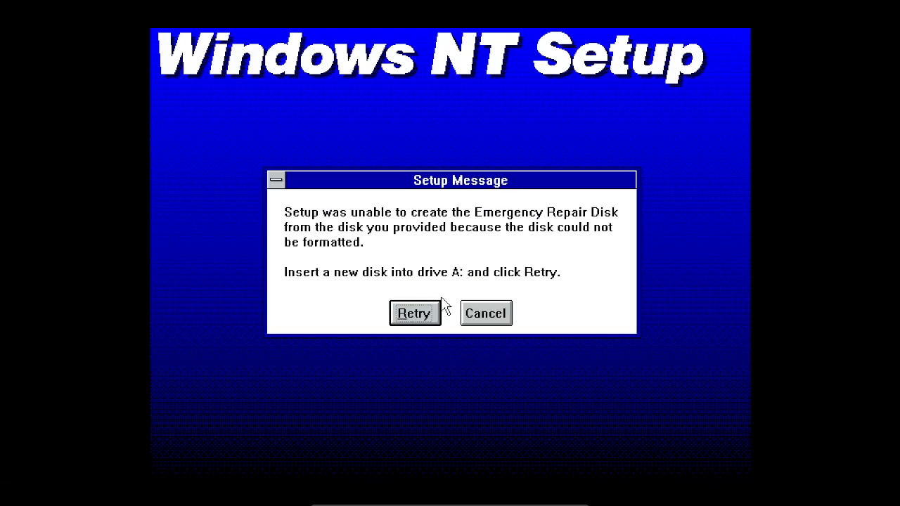
left_click(467, 320)
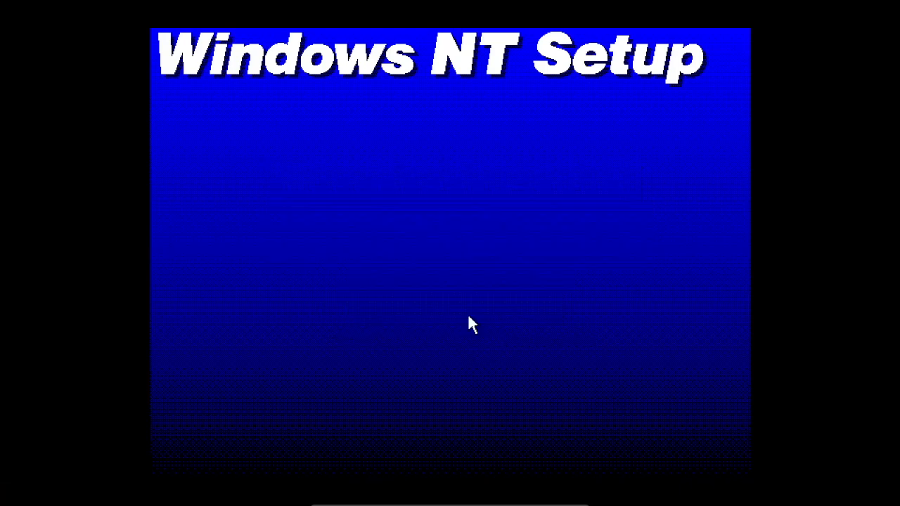
left_click(450, 291)
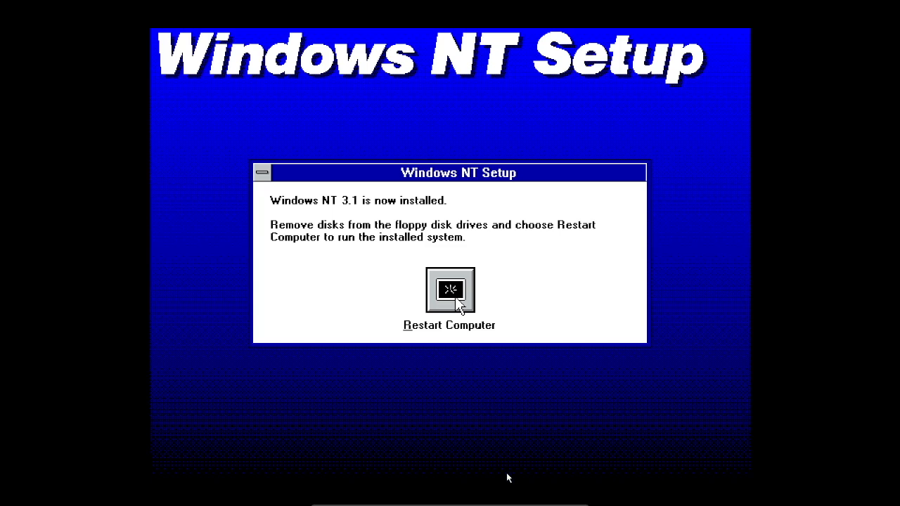
Remove the installation disc from the virtual optical drive and restart the computer into the installed system
left_click(447, 499)
mouse_move(478, 395)
left_click(633, 479)
left_click(456, 298)
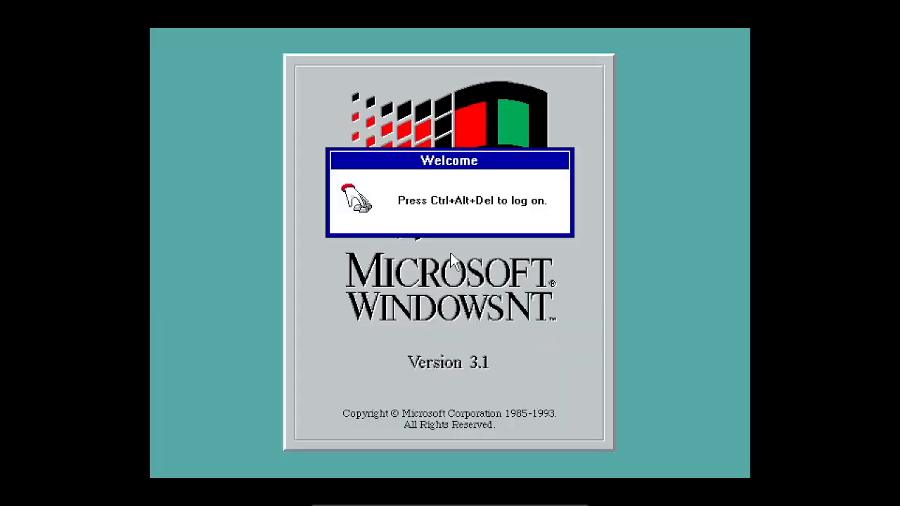
Log on to Windows NT 3.1 from WINNT as Administrator with a blank password
key("ctrl+alt+Delete")
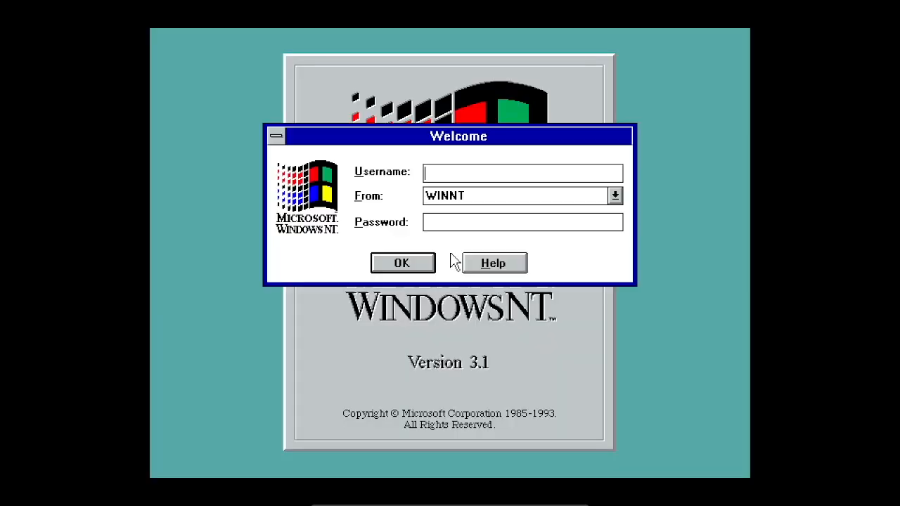
type("Administrator")
left_click(406, 260)
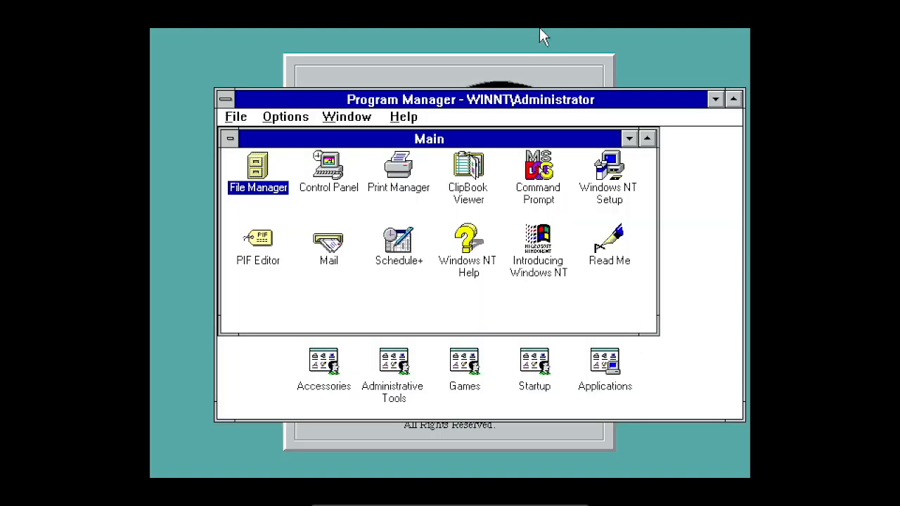
Reposition the Program Manager window and minimise the Main program group, reopening it once before minimising it again
left_click_drag(483, 101, 465, 96)
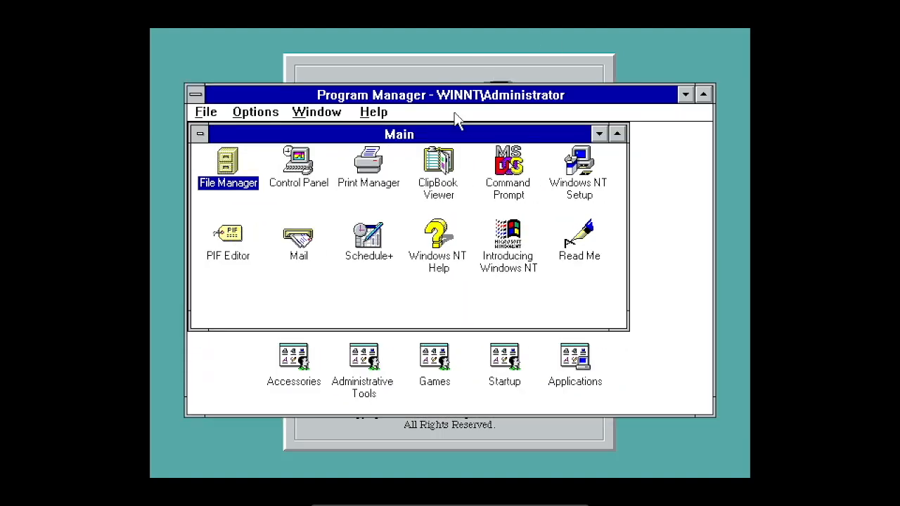
left_click(598, 134)
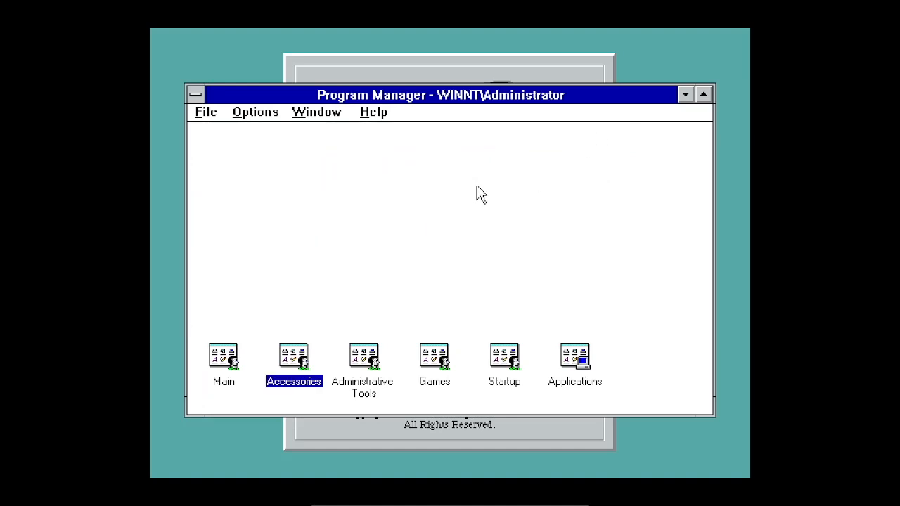
double_click(238, 375)
left_click(200, 134)
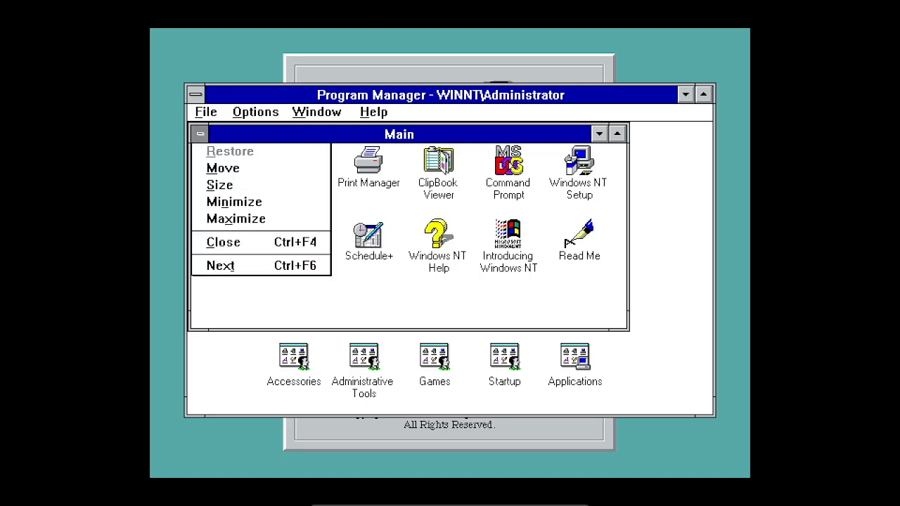
key("n")
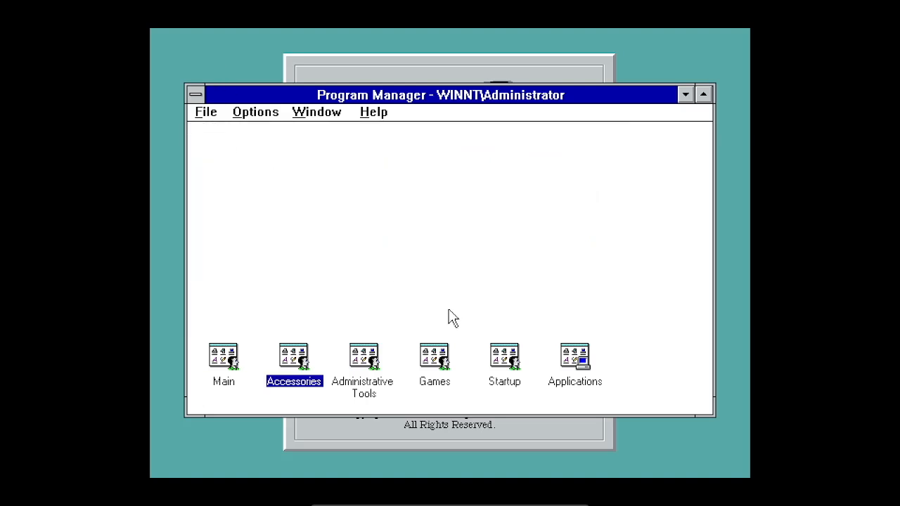